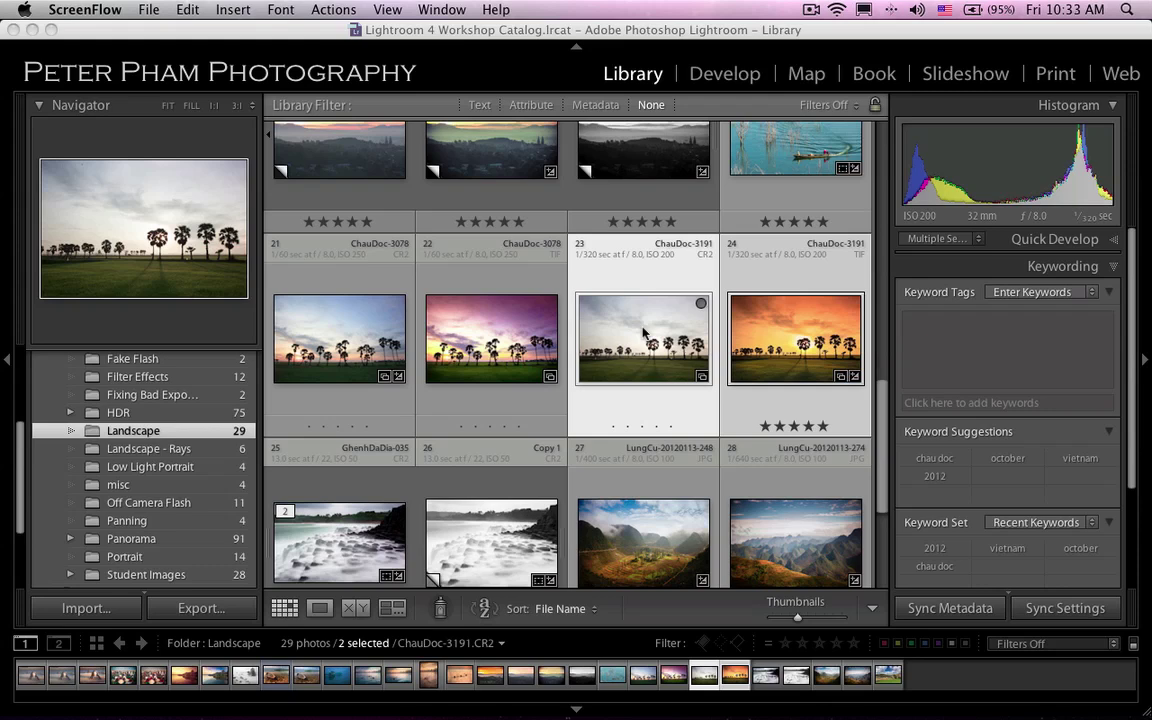
Compare the raw and finished palm-tree shots side by side in Survey view, panels hidden.
click(504, 334)
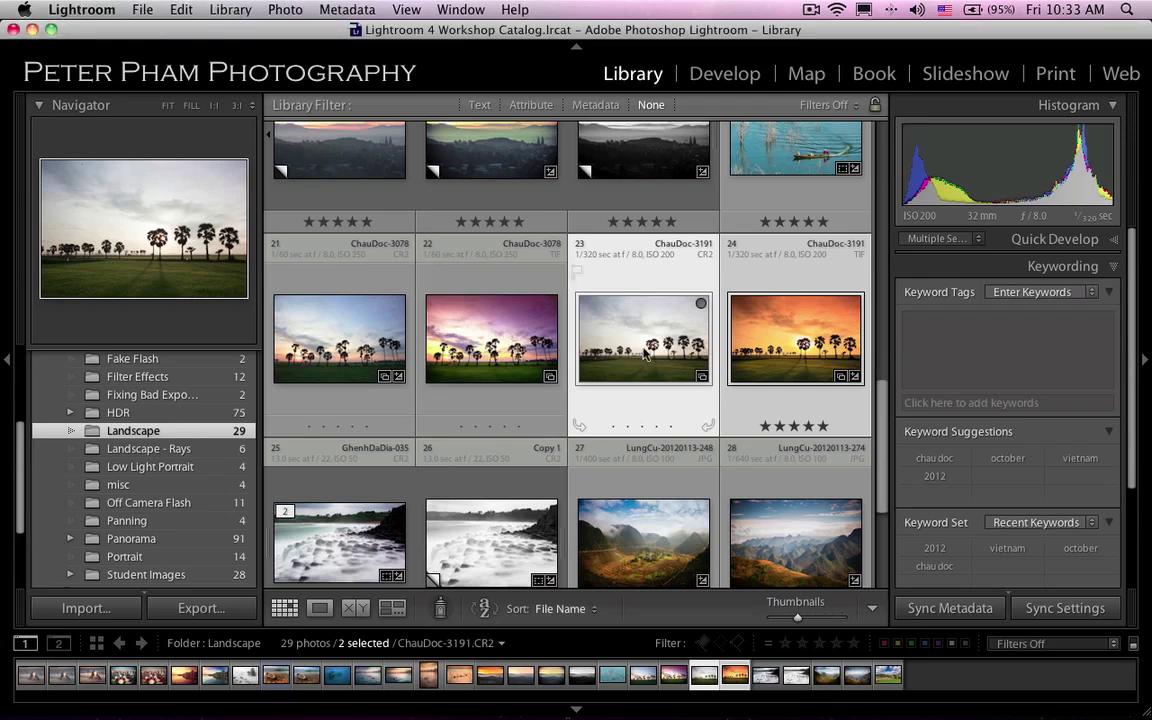
mouse_move(643, 338)
click(389, 609)
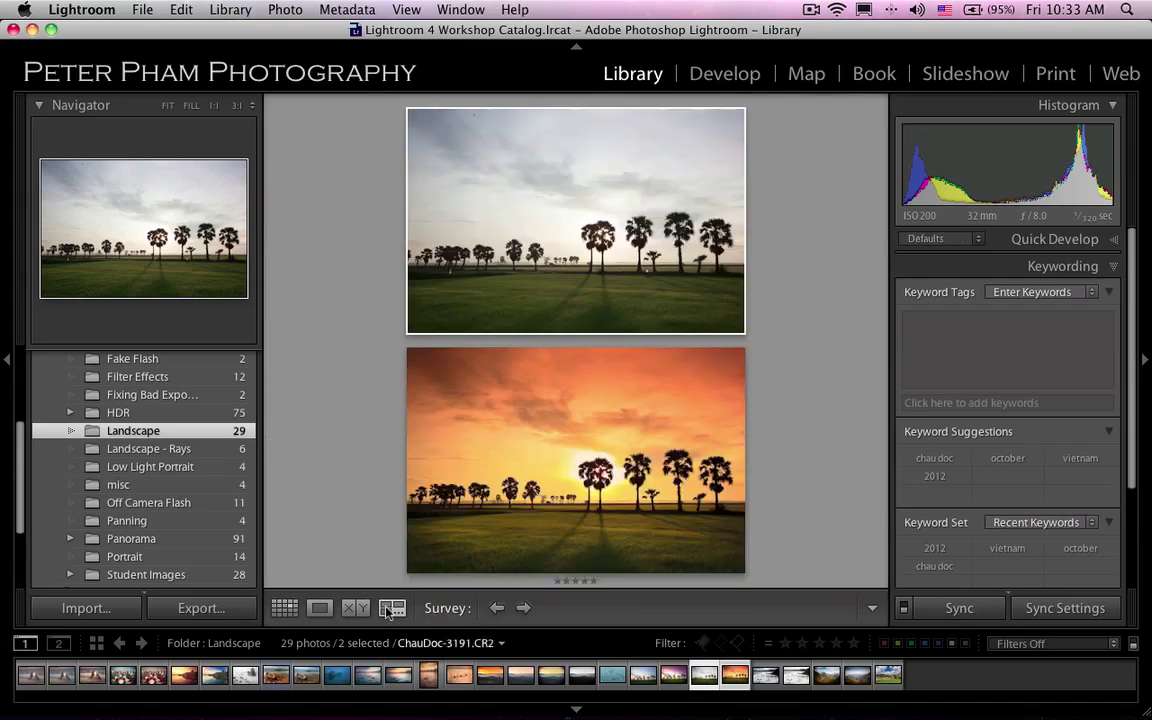
key(shift+Tab)
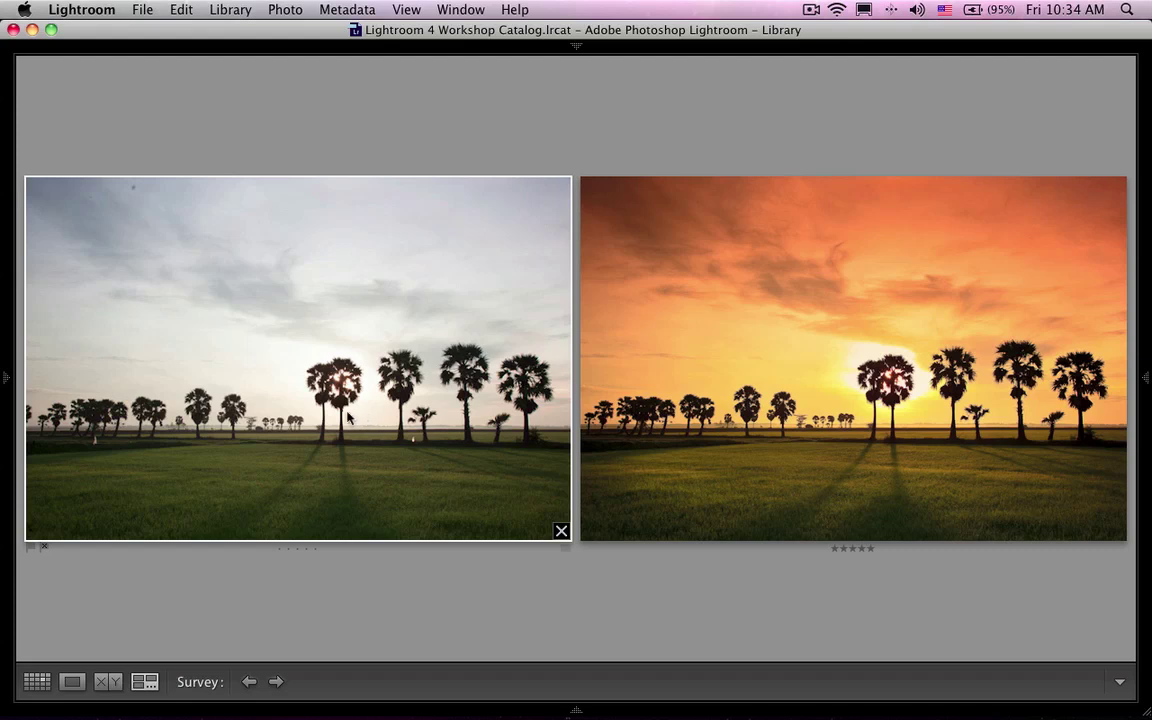
mouse_move(853, 358)
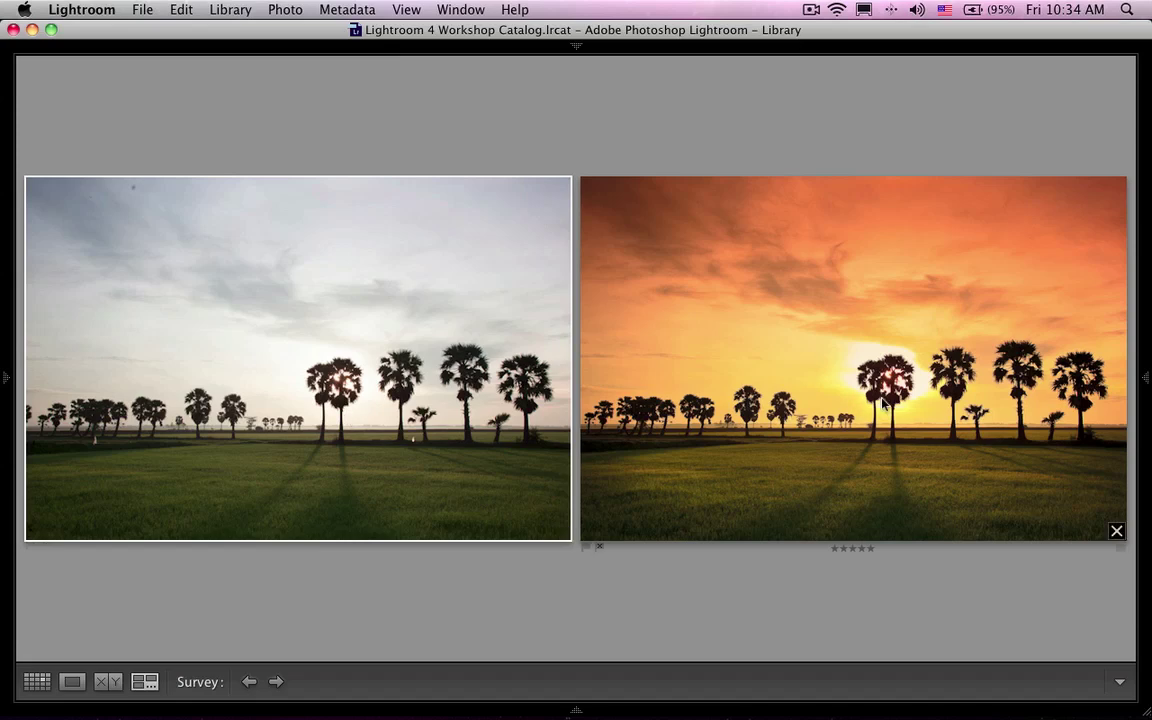
key(shift+Tab)
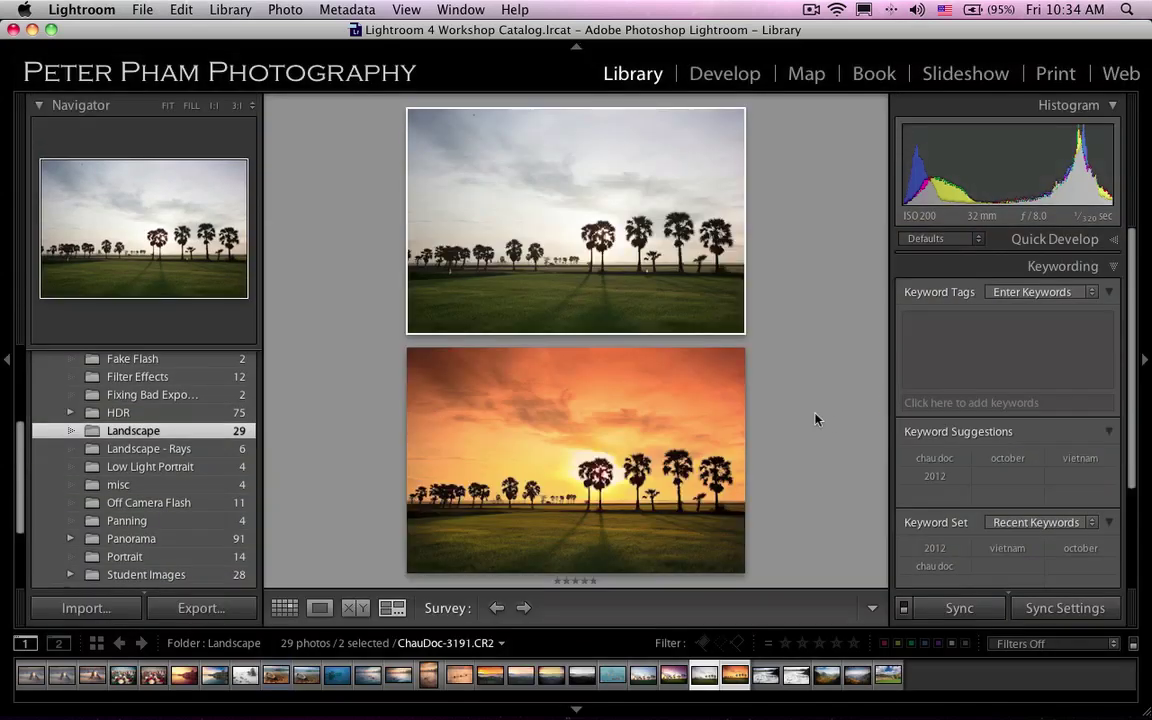
Return to the Grid and select only ChauDoc-3191.CR2.
key(g)
click(558, 452)
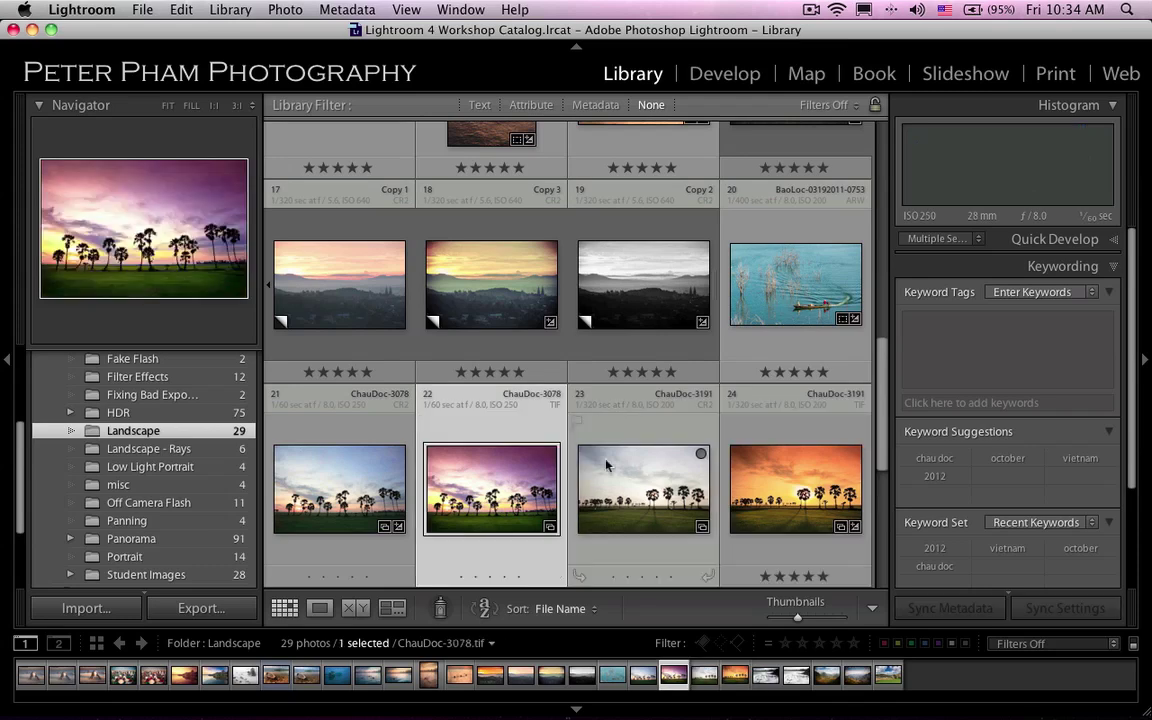
click(610, 466)
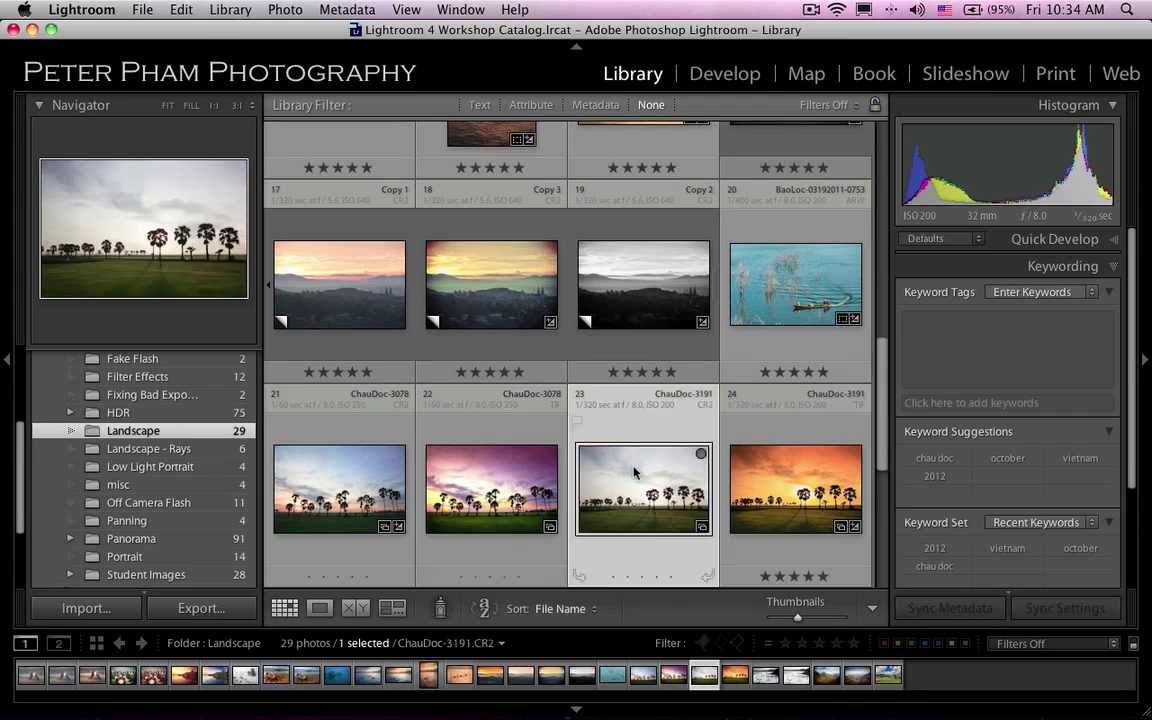
Open ChauDoc-3191.CR2 in Develop and set its calibration profile to Camera Landscape.
click(725, 76)
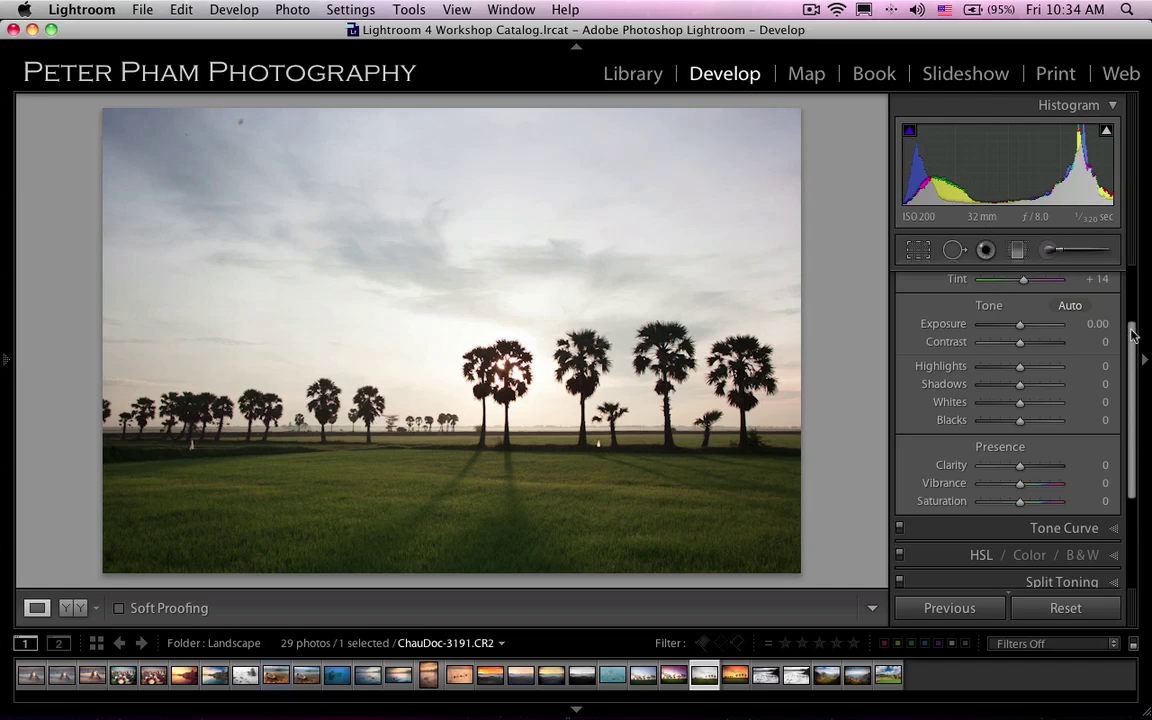
drag(1133, 335, 1128, 435)
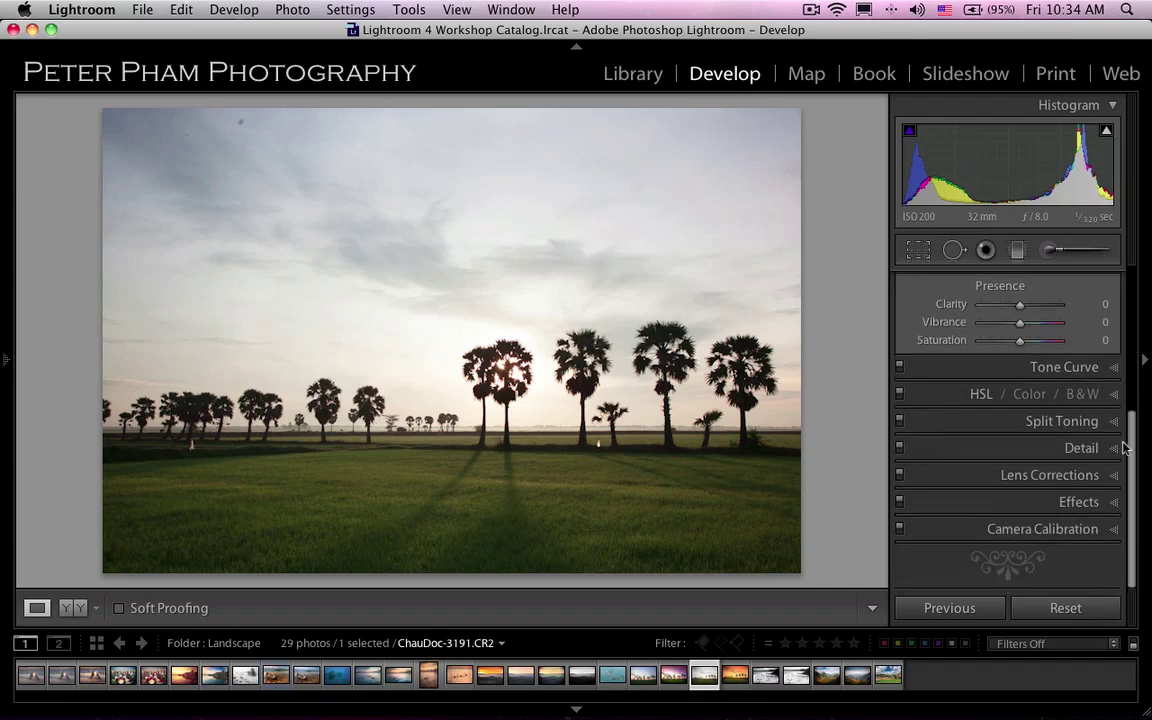
click(1113, 531)
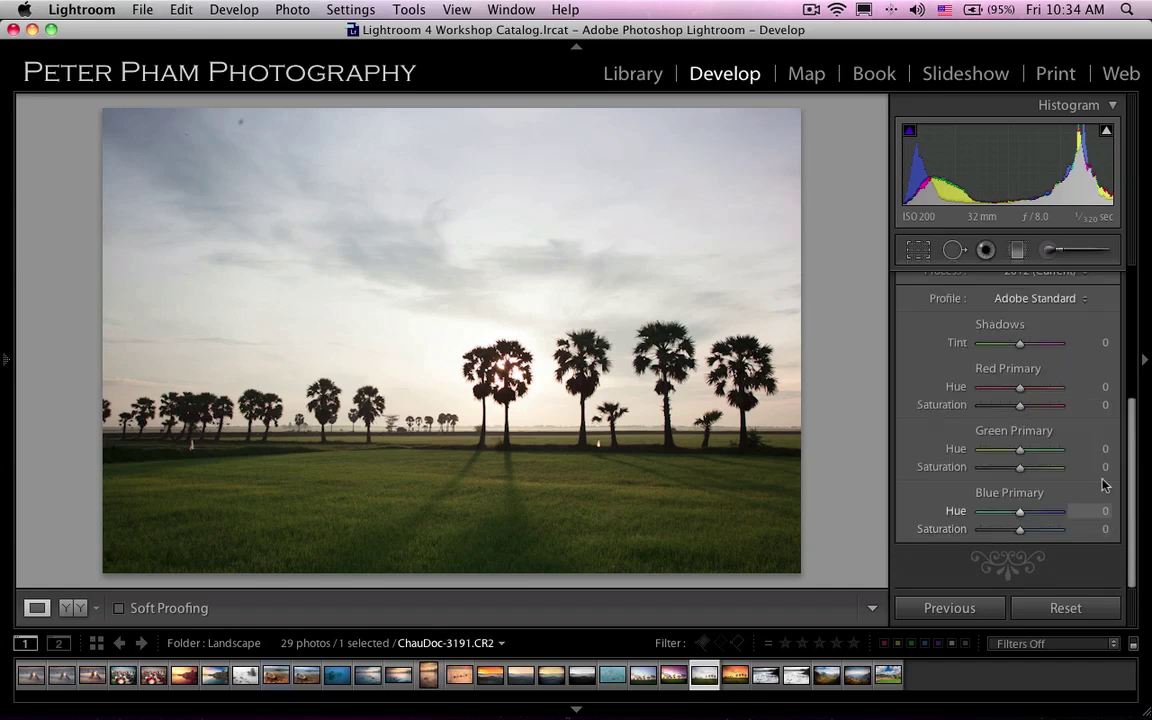
scroll(1133, 430, up, 1)
scroll(1133, 430, up, 1)
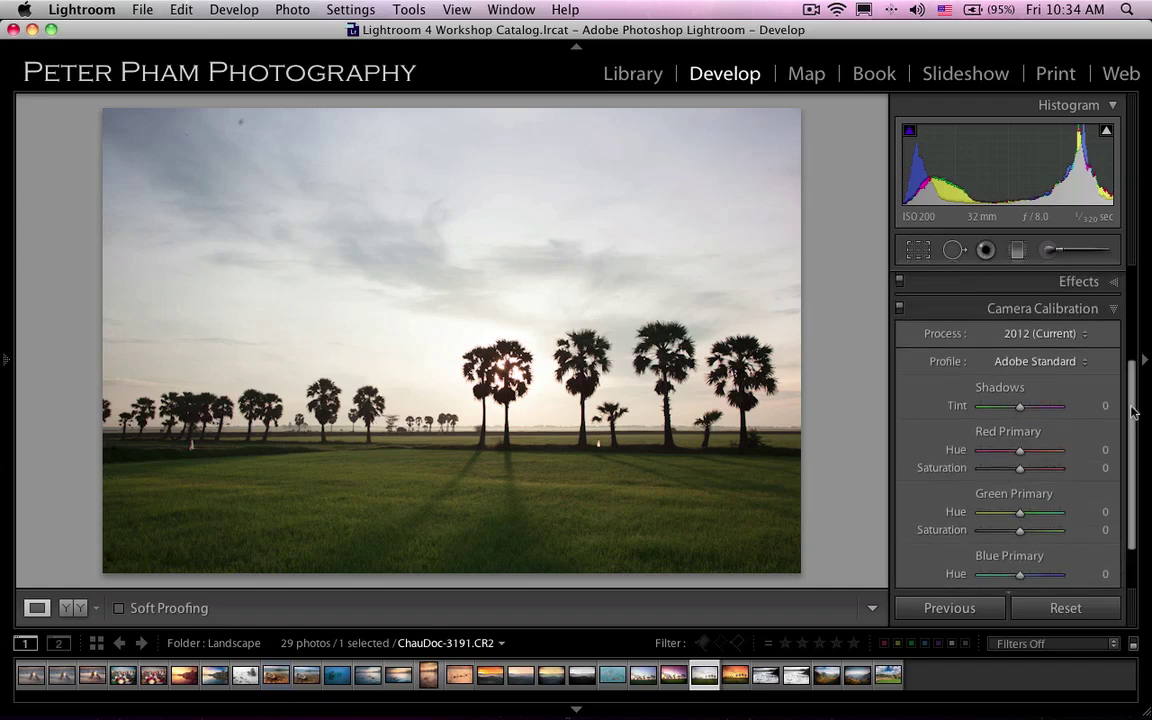
click(1077, 361)
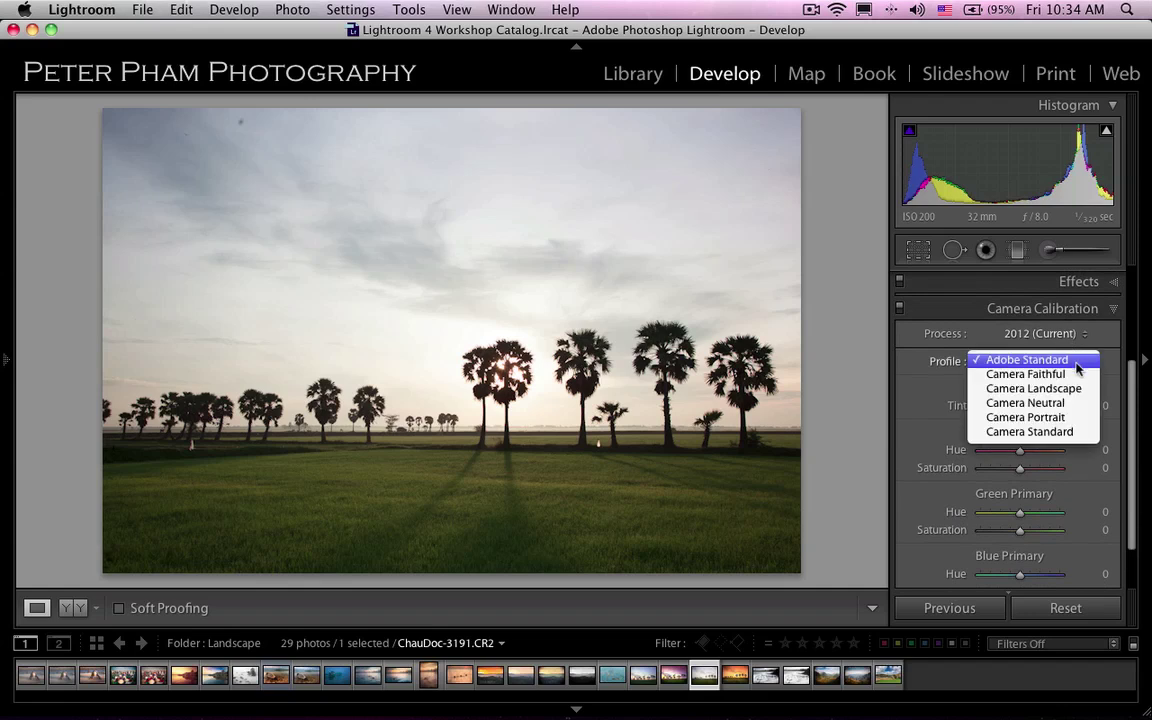
click(1047, 390)
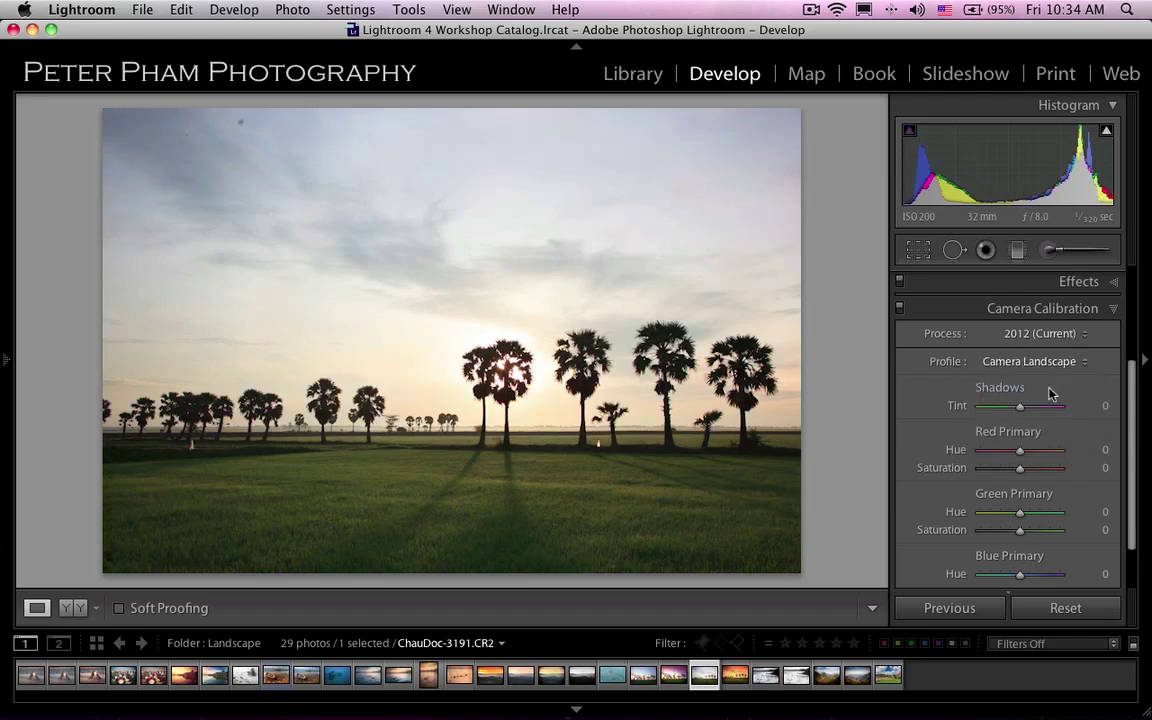
scroll(1125, 370, down, 2)
scroll(1130, 396, up, 3)
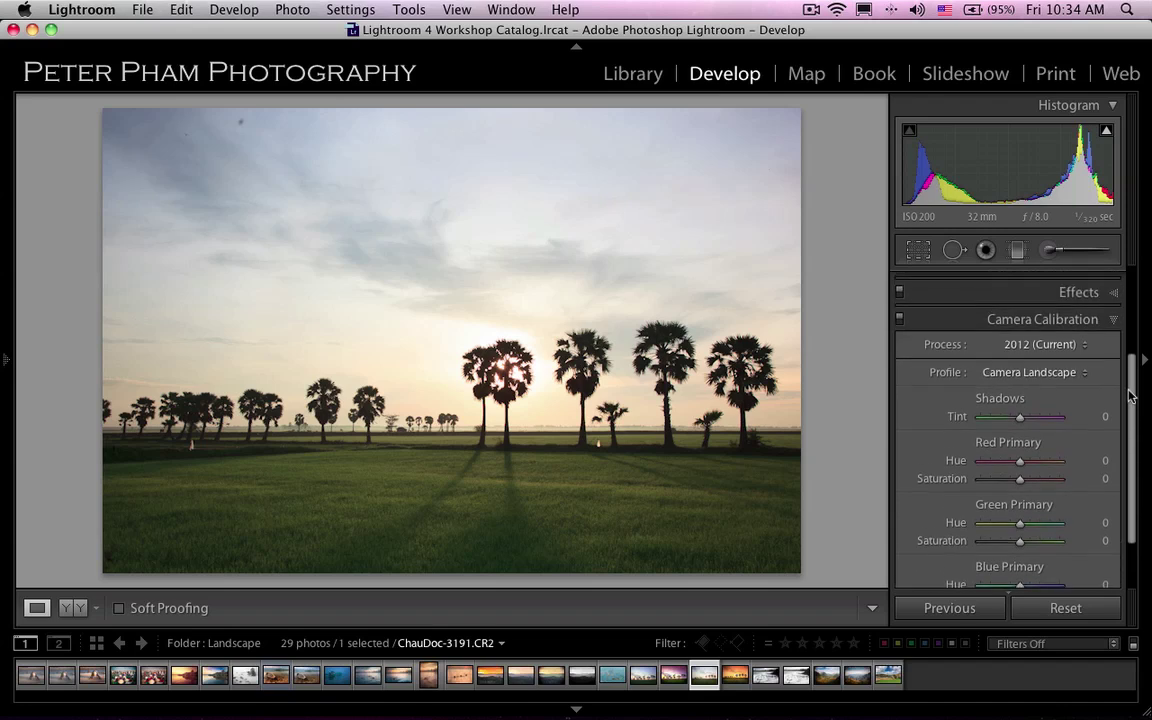
drag(1130, 396, 1130, 312)
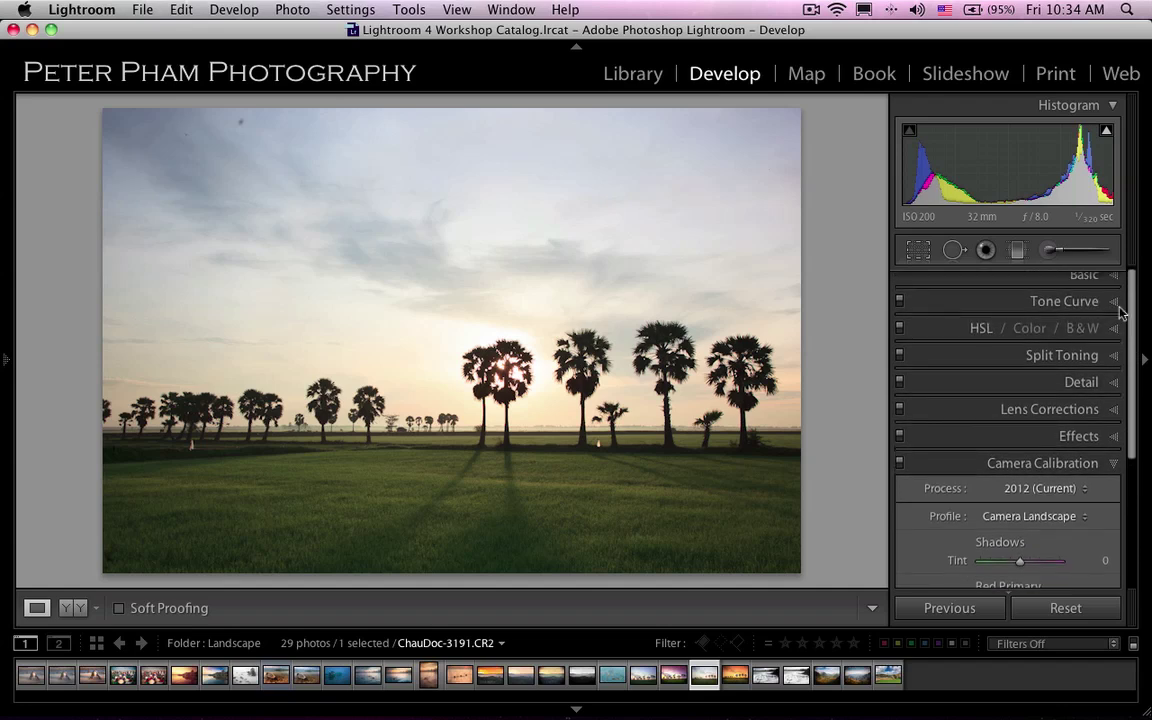
drag(1132, 310, 1131, 306)
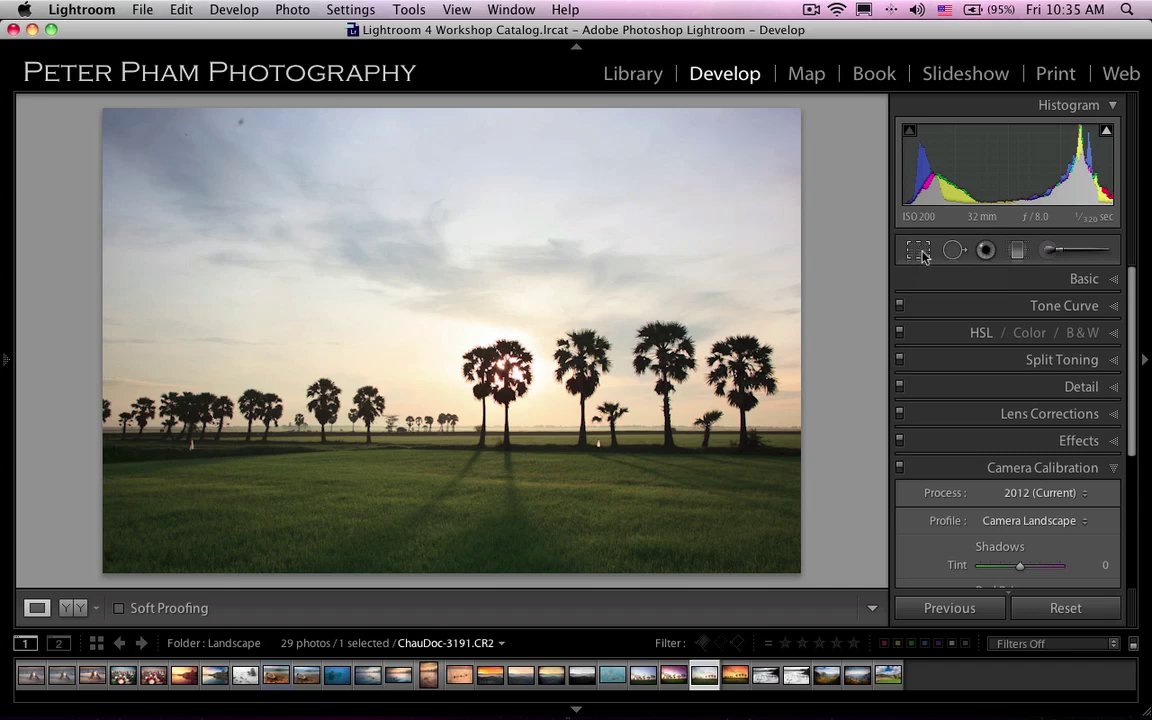
Bring up the Crop & Straighten overlay on the palm-tree photo.
click(919, 251)
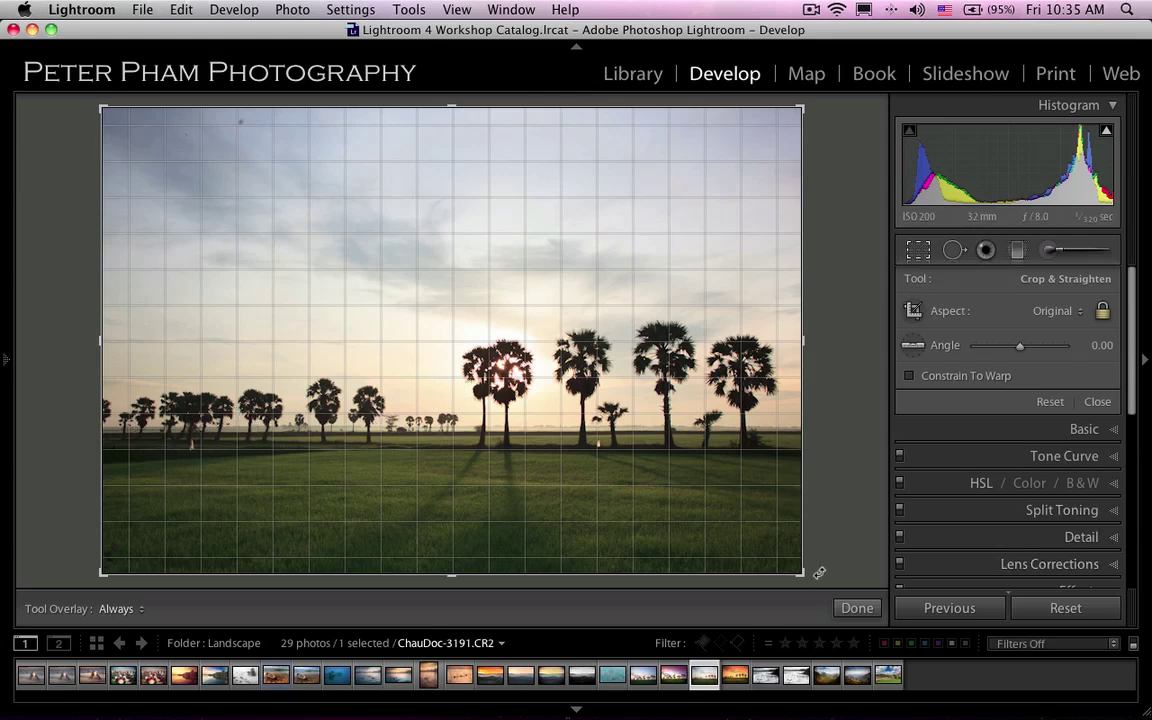
click(857, 609)
click(918, 250)
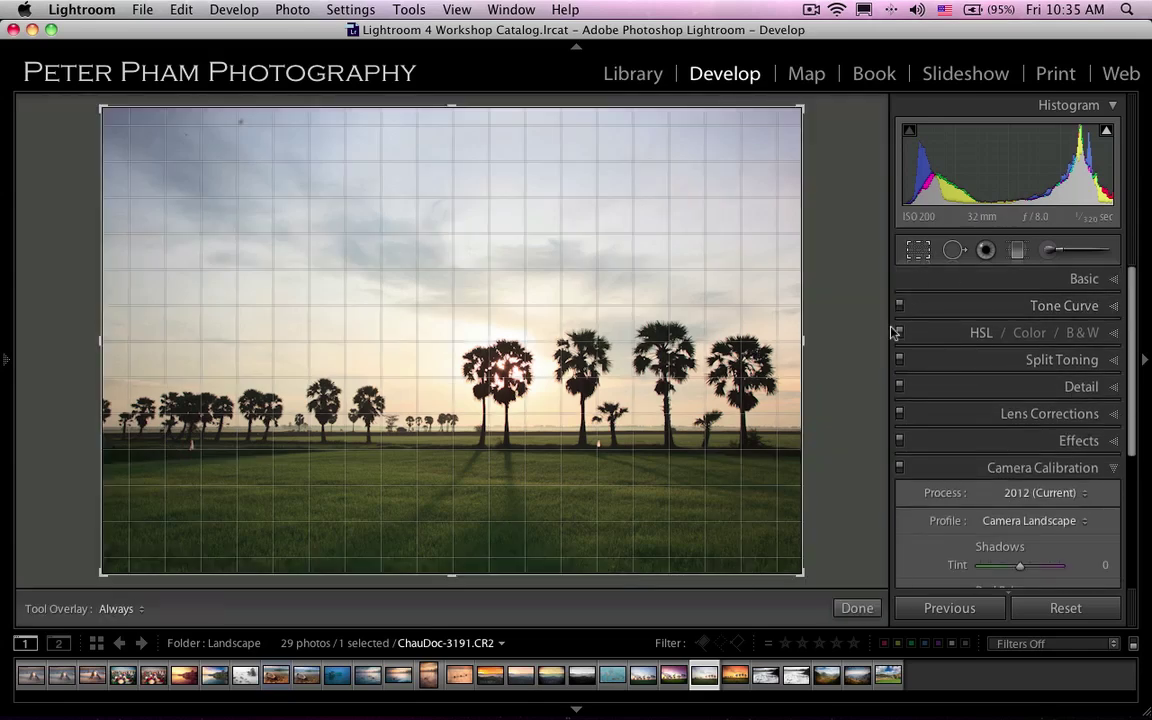
mouse_move(800, 597)
mouse_down()
mouse_move(823, 572)
mouse_move(810, 585)
mouse_up()
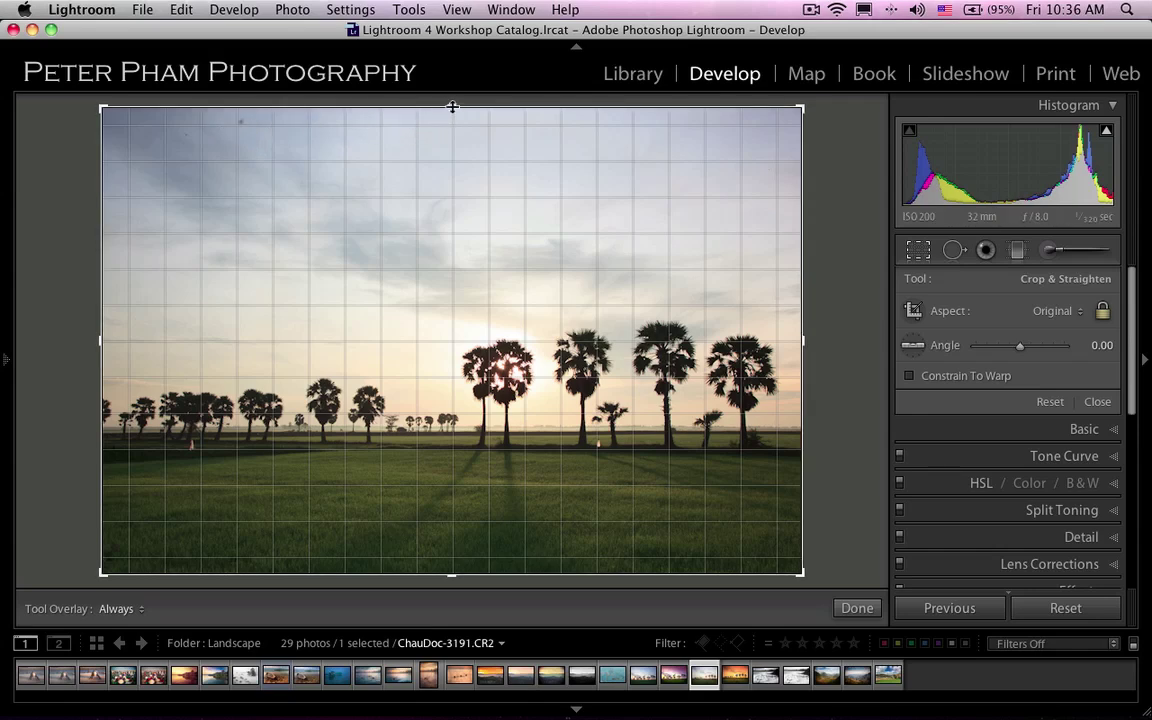
drag(452, 106, 451, 101)
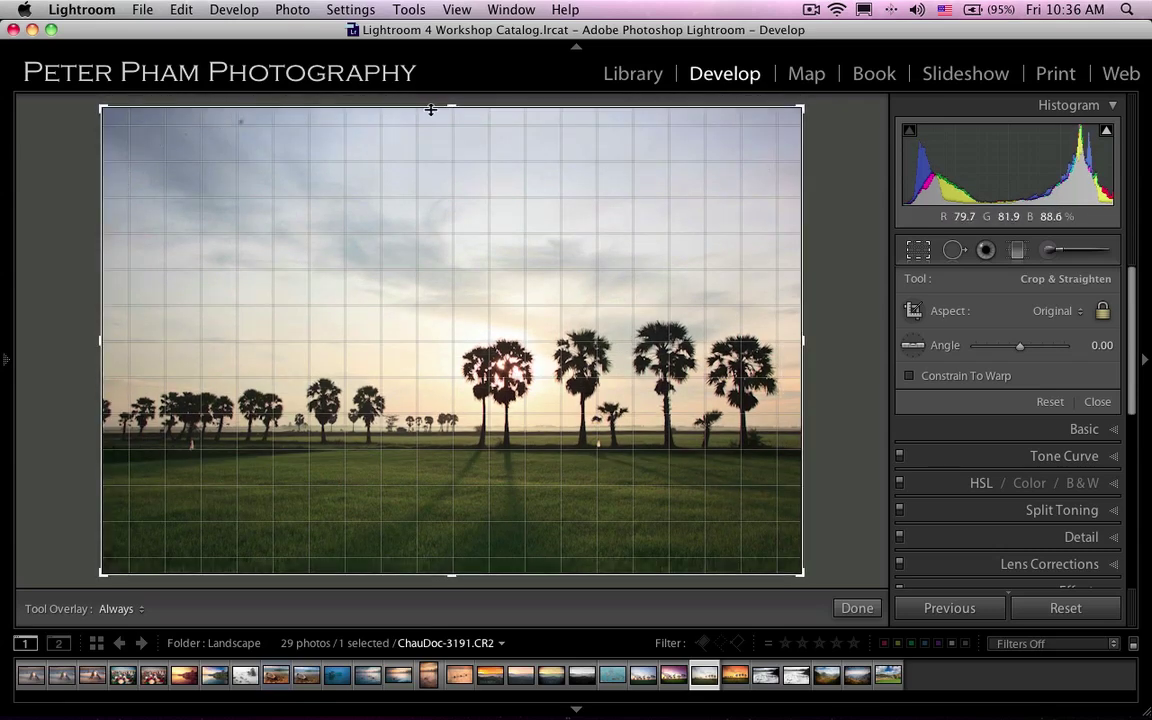
Trim sky off the top at original aspect and shift the photo left within the crop.
drag(451, 107, 452, 121)
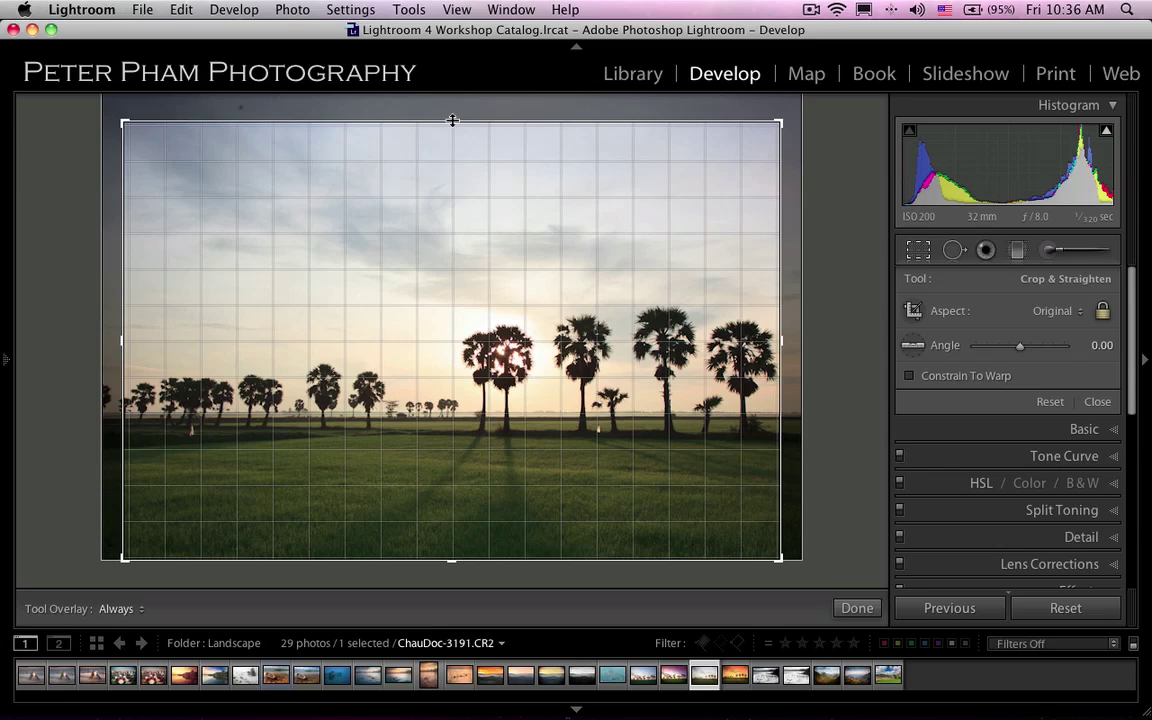
drag(481, 239, 469, 240)
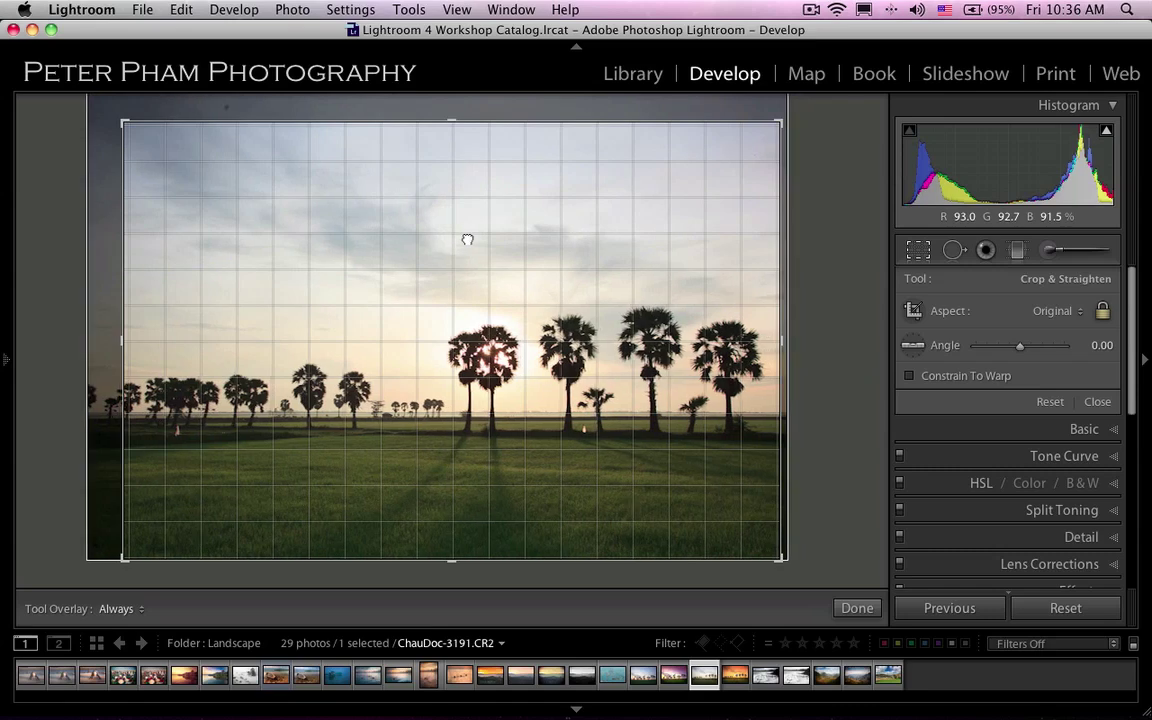
drag(469, 240, 497, 239)
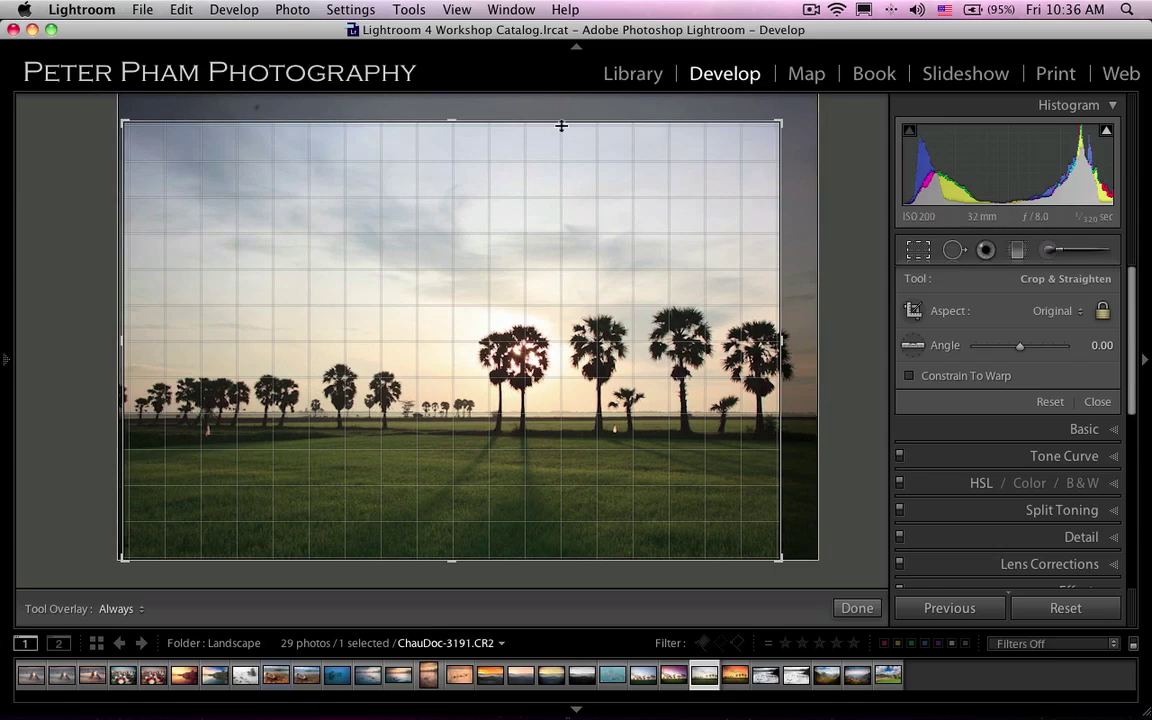
drag(563, 211, 522, 212)
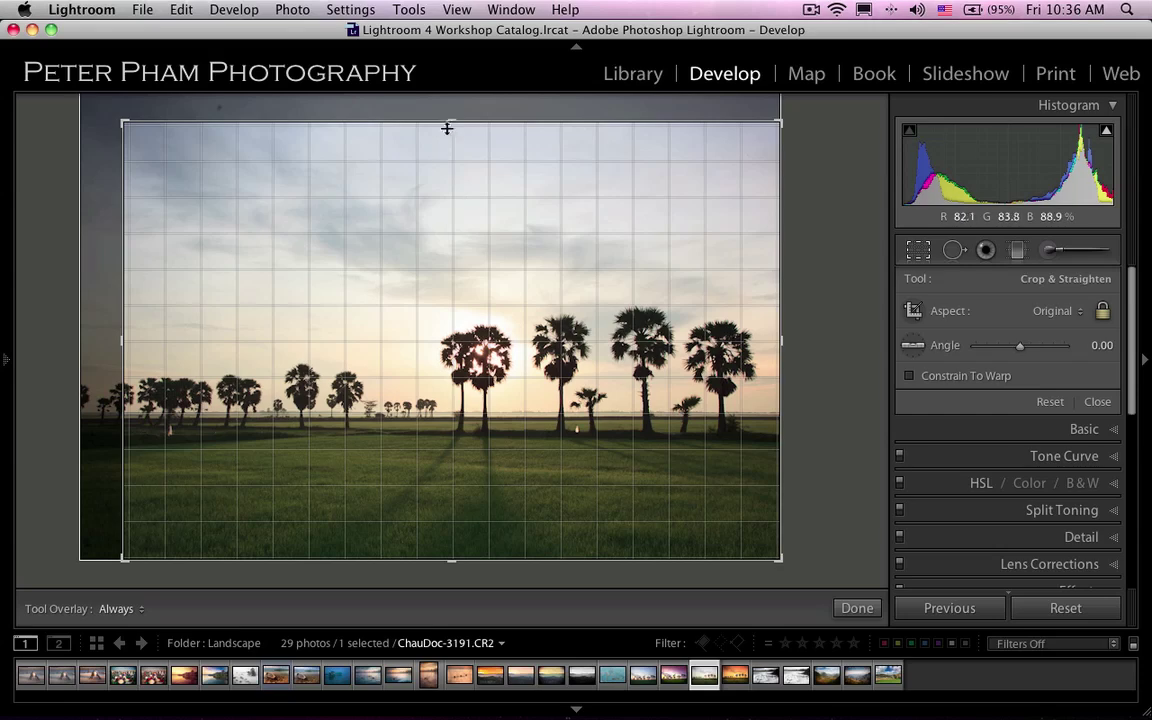
drag(452, 121, 452, 125)
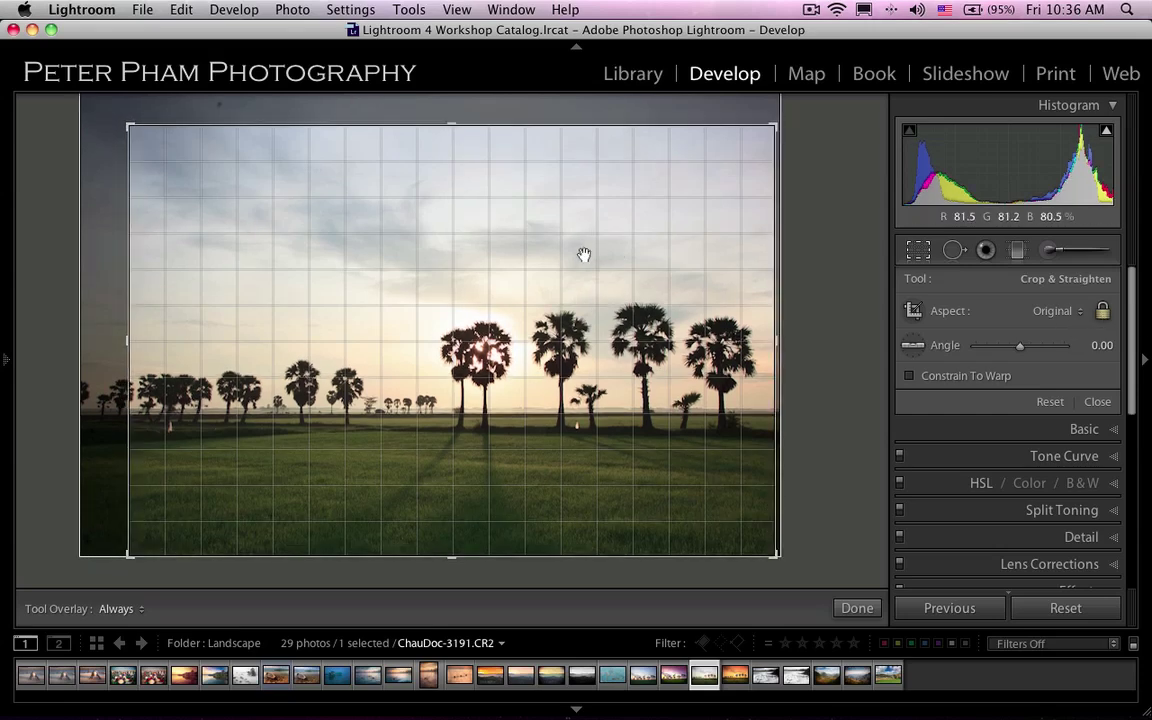
drag(498, 285, 466, 287)
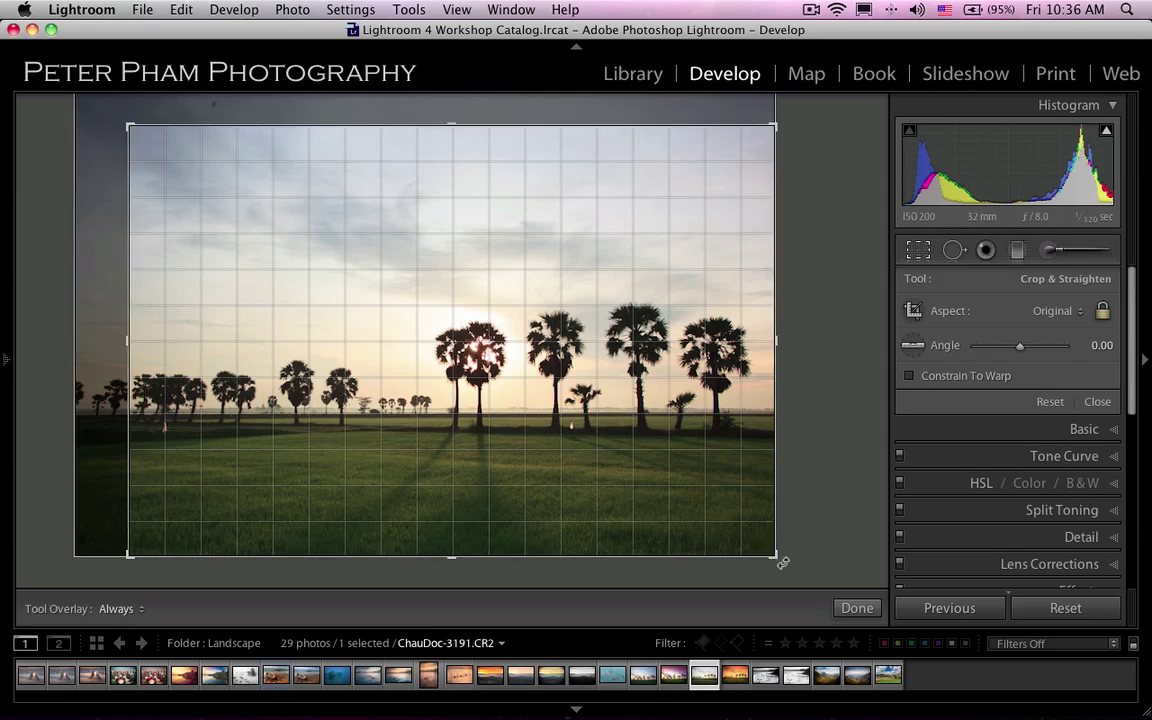
Straighten to a -0.10 angle, trim the top slightly, reposition, and commit the crop.
drag(783, 564, 785, 563)
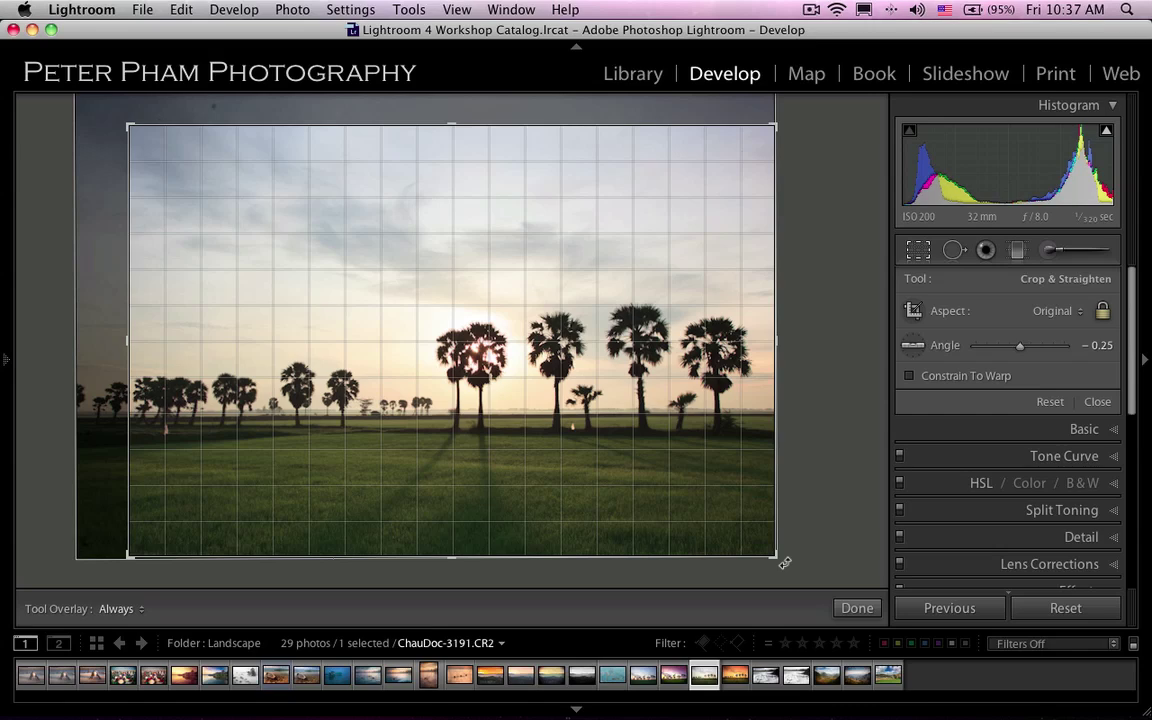
drag(785, 563, 786, 564)
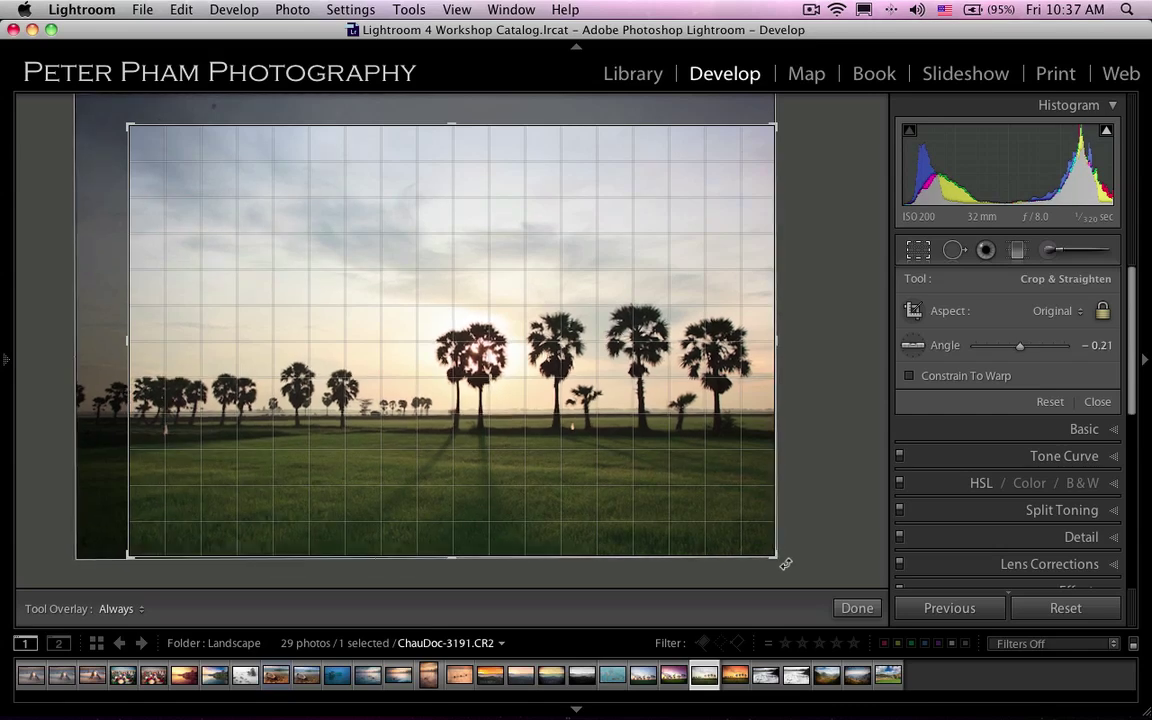
drag(786, 564, 786, 565)
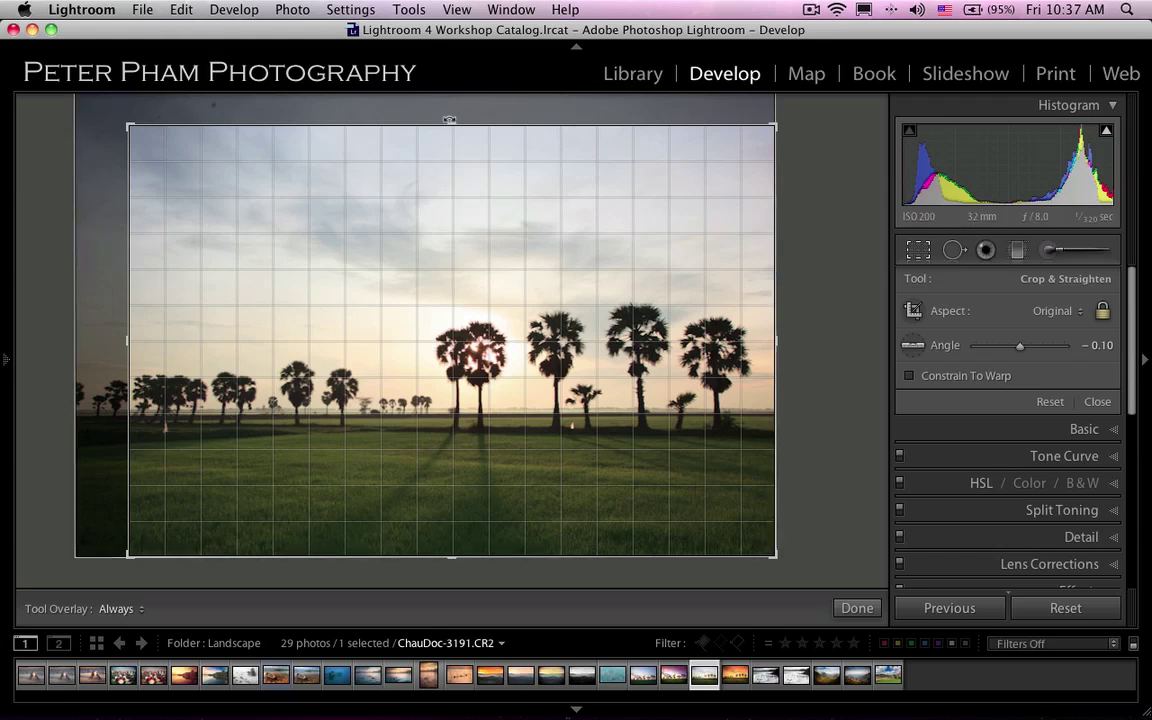
drag(450, 119, 452, 124)
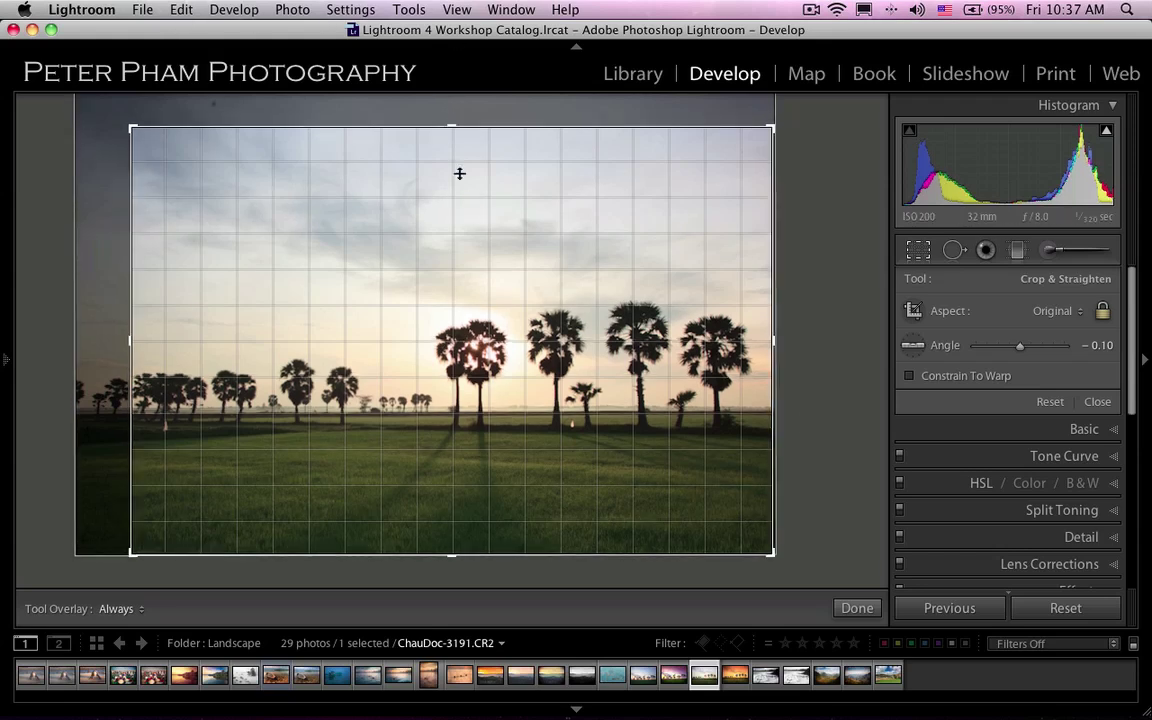
drag(460, 175, 455, 177)
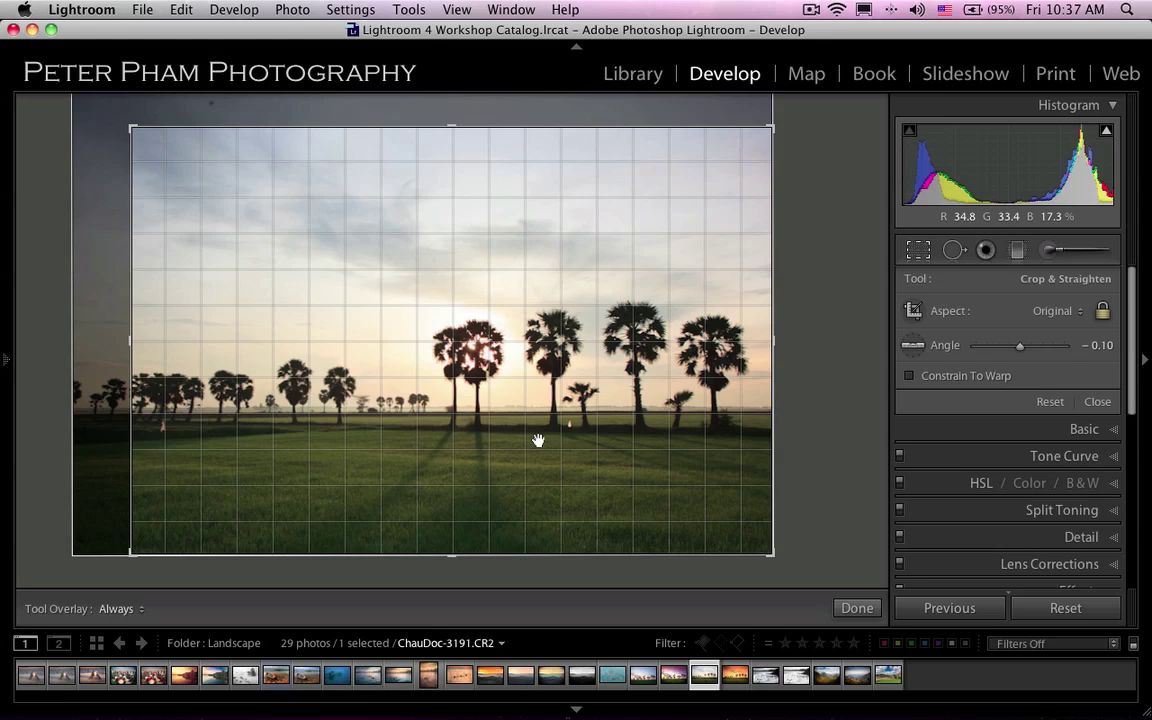
click(857, 609)
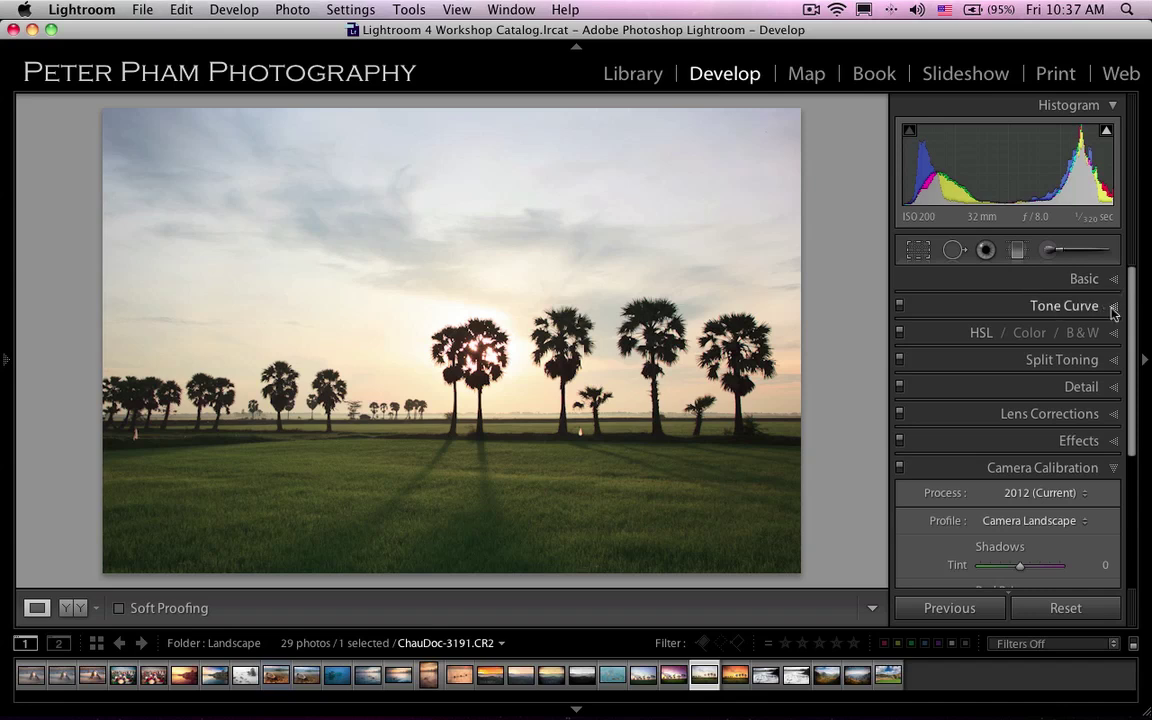
Expand the Tone Curve settings in the Develop panels.
click(1113, 313)
scroll(1133, 340, down, 2)
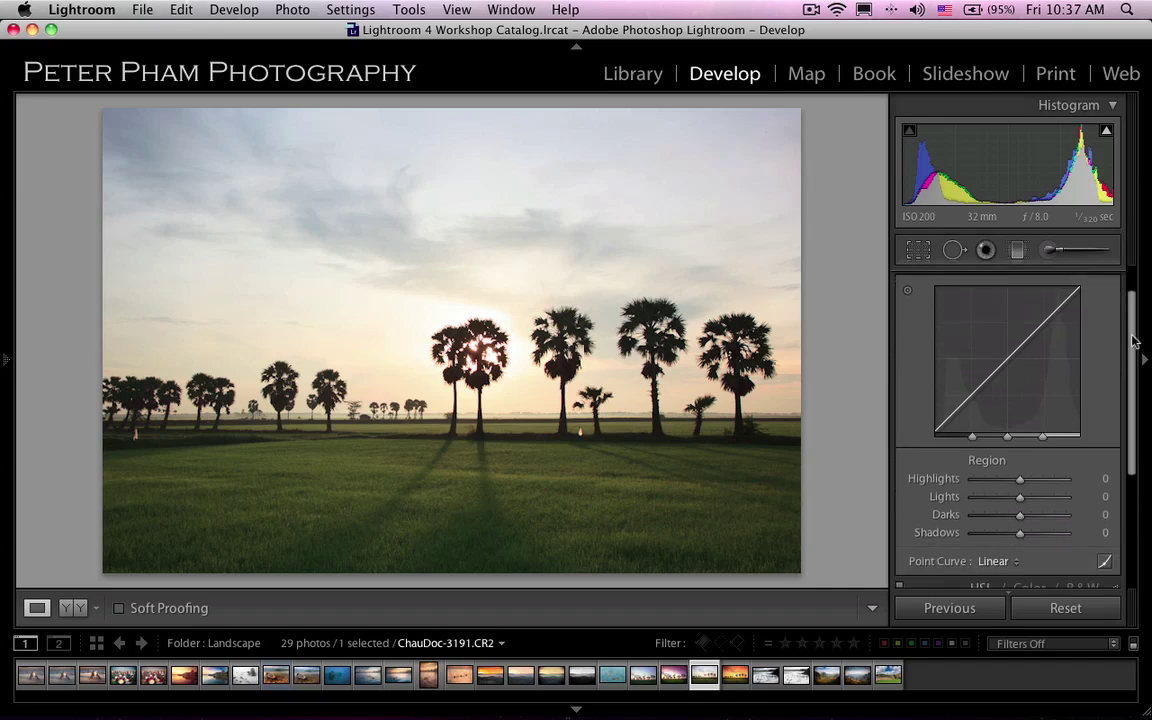
scroll(1132, 339, down, 2)
scroll(1130, 338, up, 1)
scroll(1127, 336, up, 2)
scroll(1127, 336, down, 1)
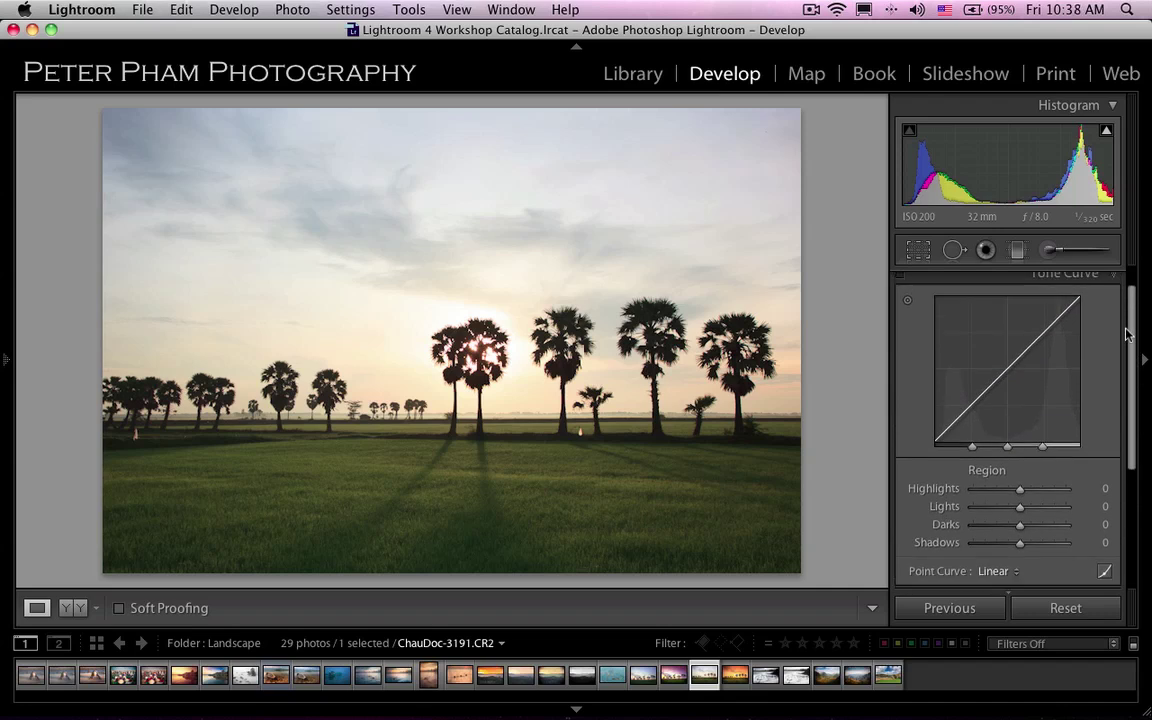
scroll(1127, 336, up, 1)
scroll(1127, 336, down, 1)
scroll(1127, 335, up, 1)
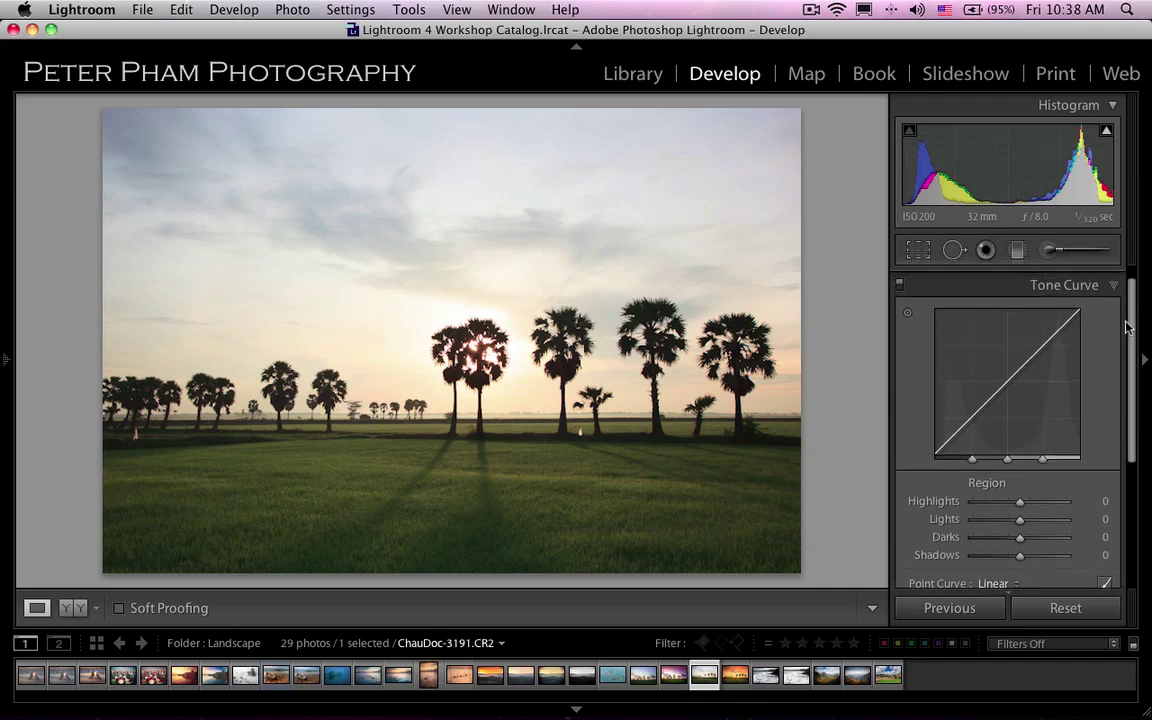
scroll(1127, 327, down, 1)
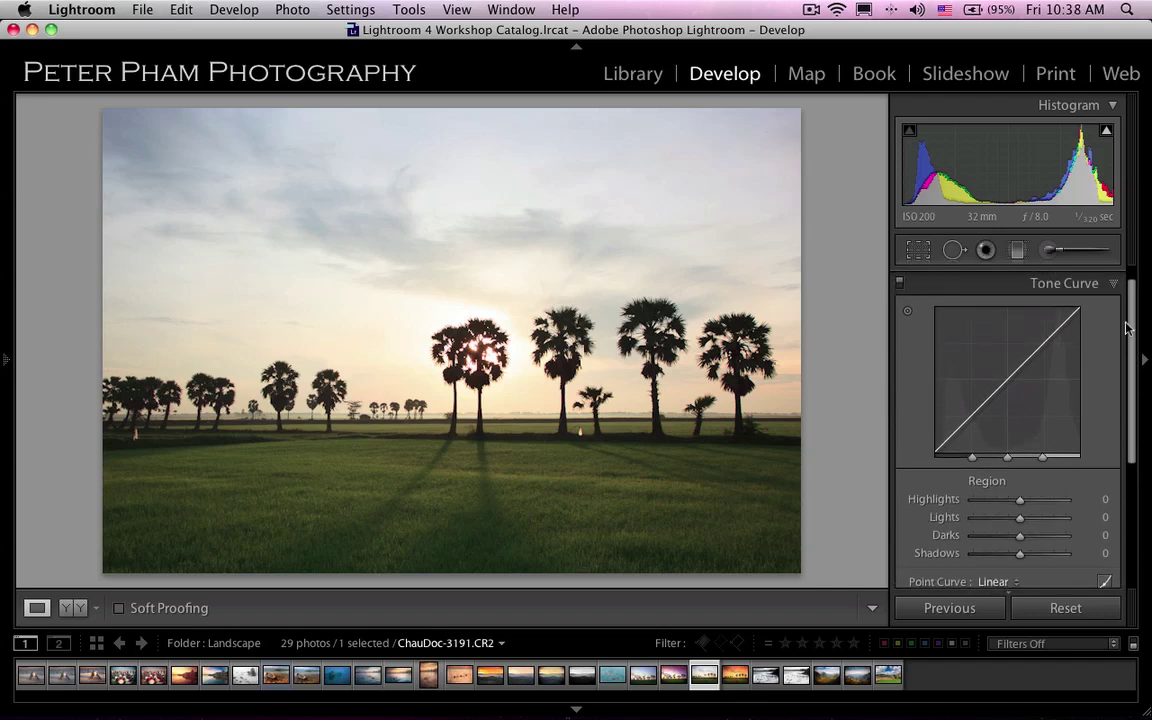
scroll(1120, 480, down, 4)
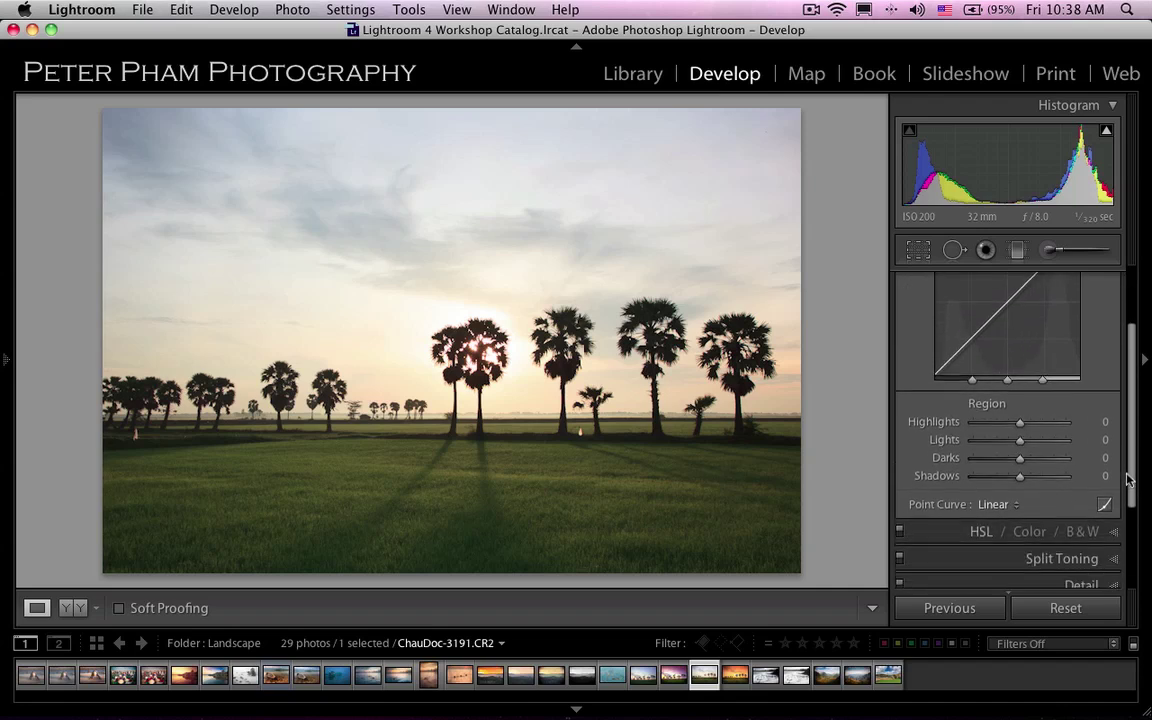
Compare Medium and Strong Contrast point curves, settling on Medium Contrast.
click(1000, 505)
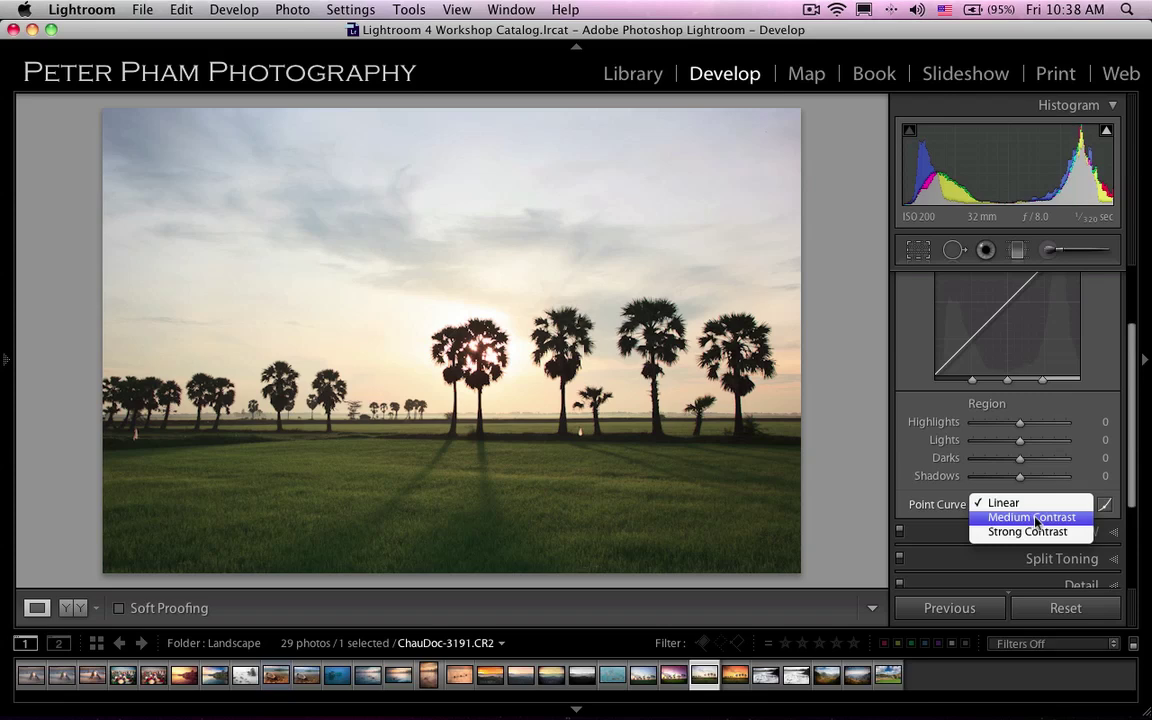
click(1035, 518)
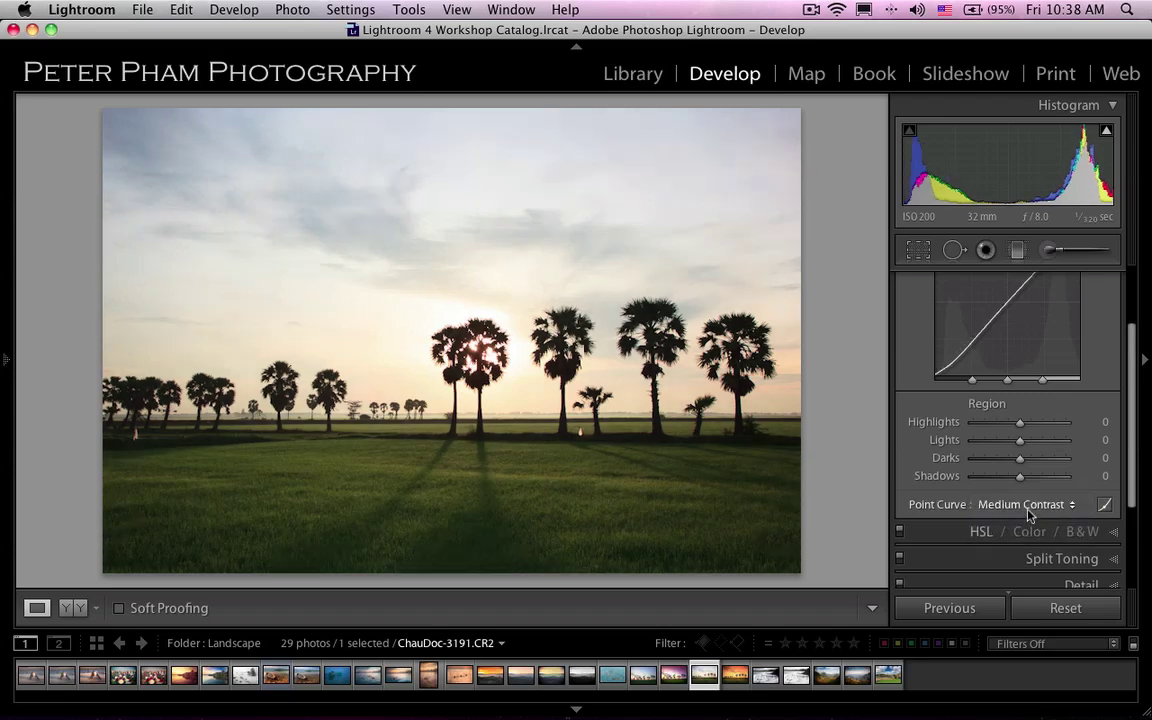
click(1030, 514)
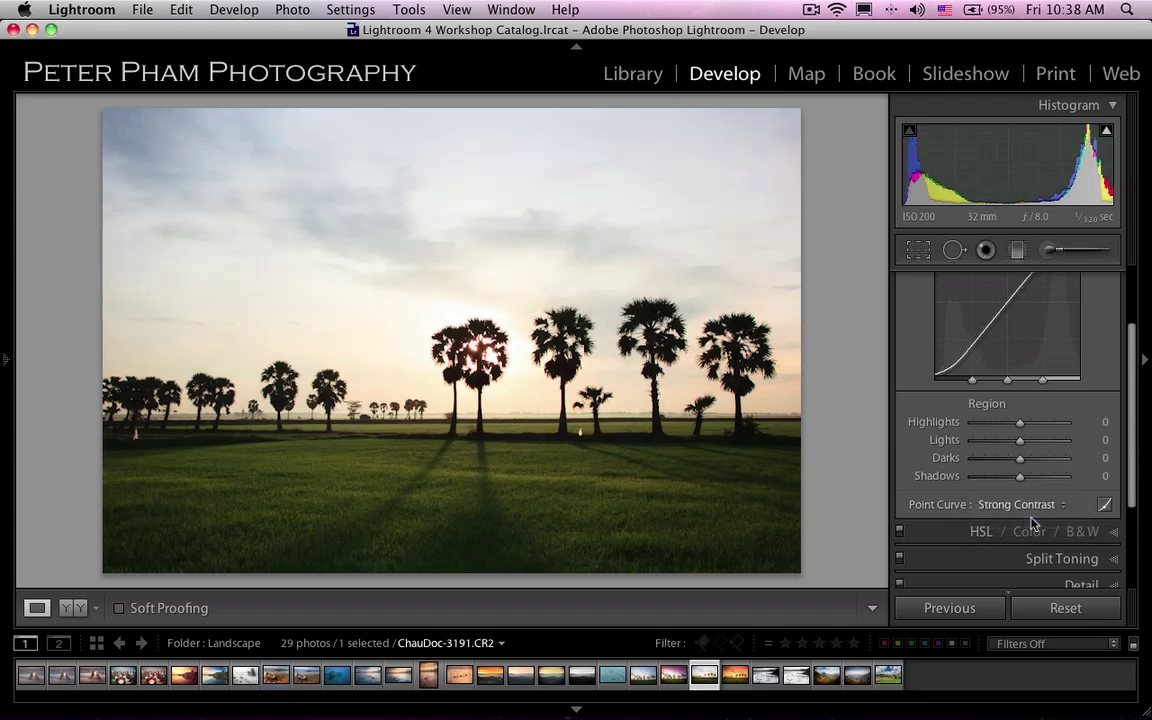
click(1030, 506)
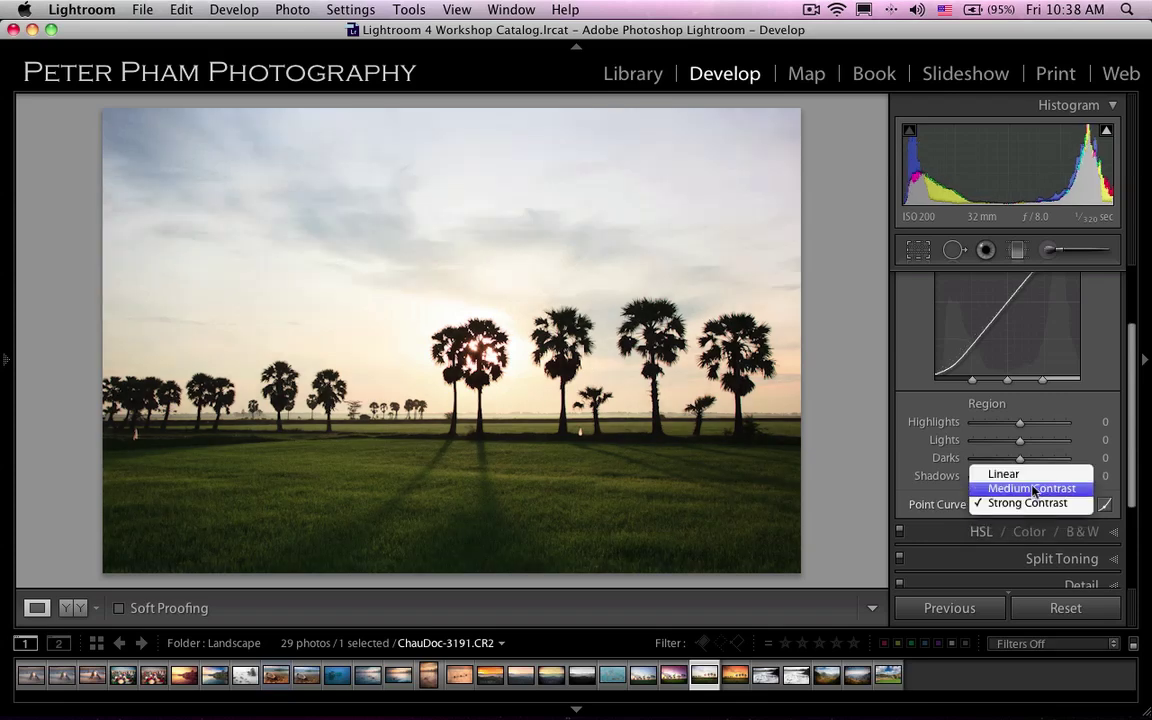
click(1035, 490)
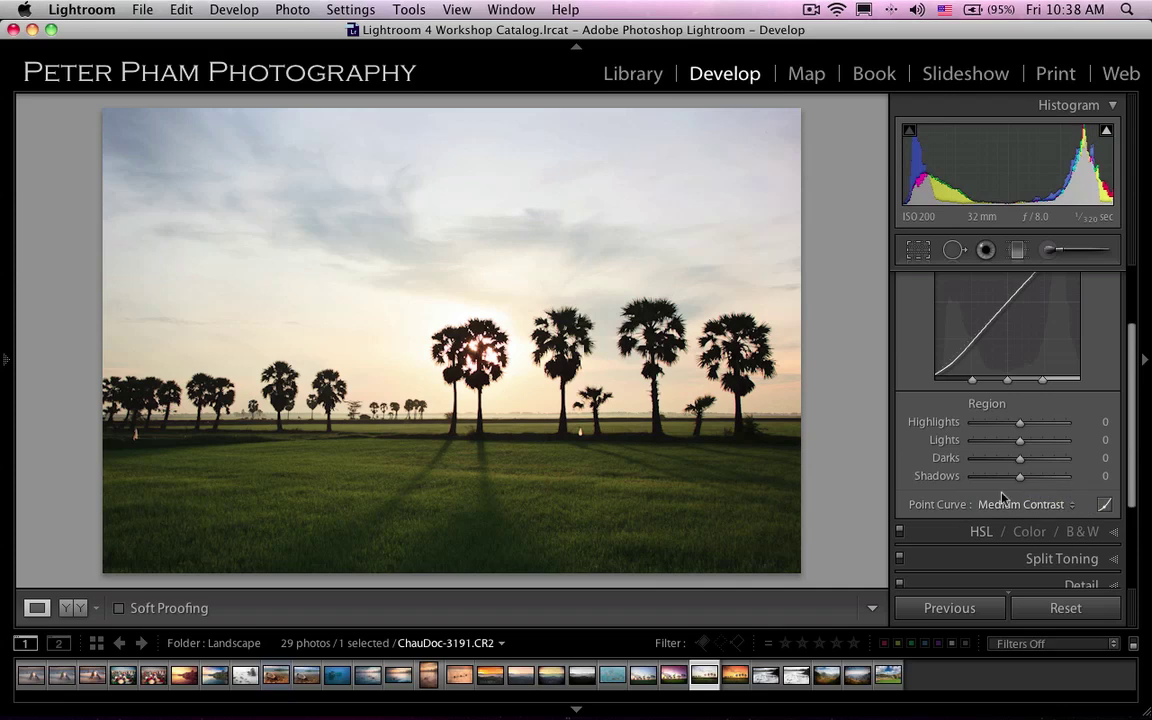
scroll(1130, 452, down, 3)
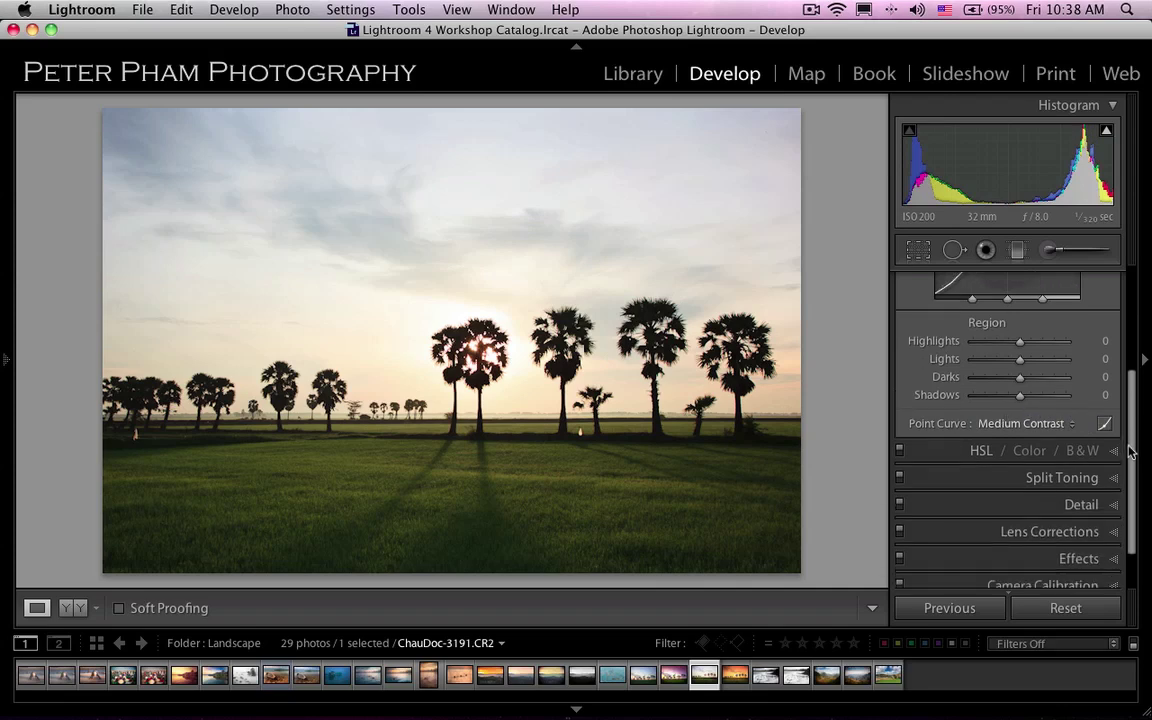
drag(1130, 452, 1131, 489)
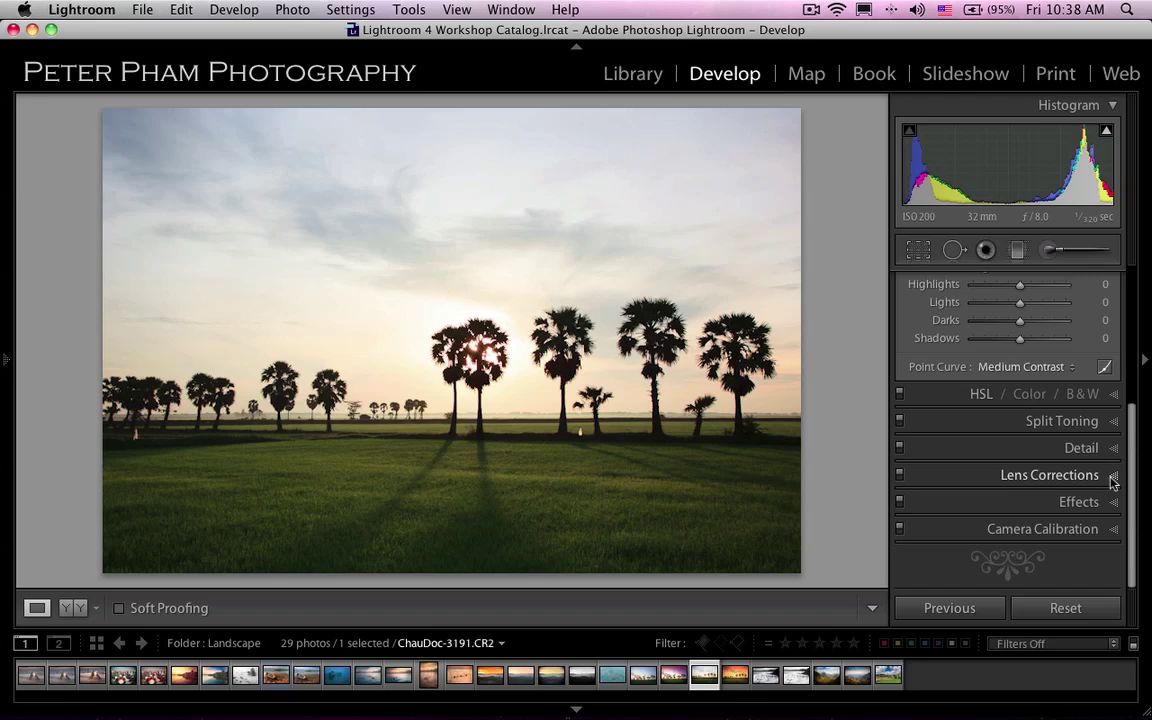
Show Lens Corrections settings and cycle the info overlay to camera and exposure details.
click(1113, 478)
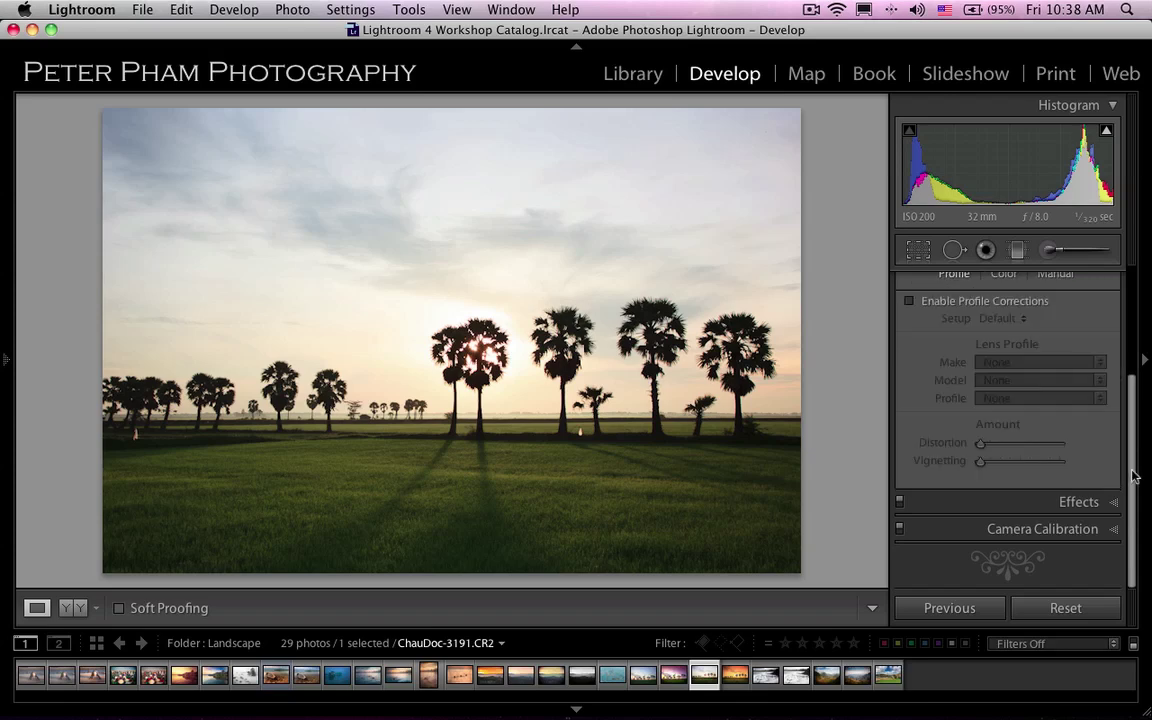
drag(1131, 476, 1128, 427)
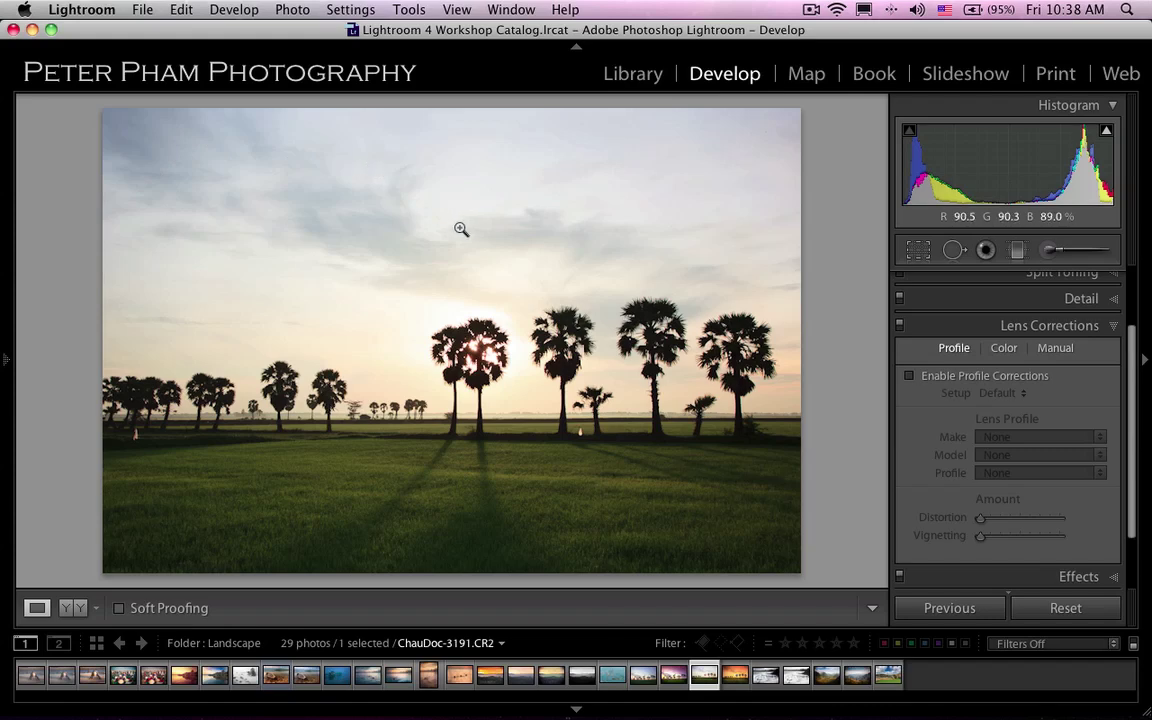
key(i)
key(i)
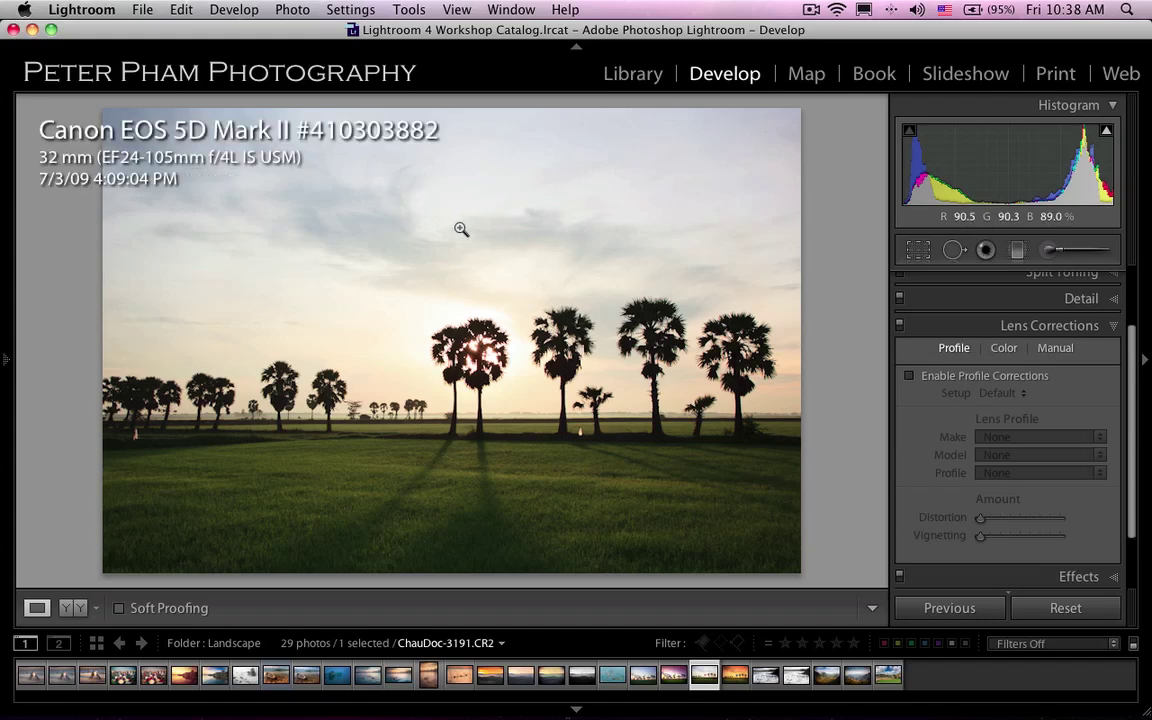
key(i)
key(i)
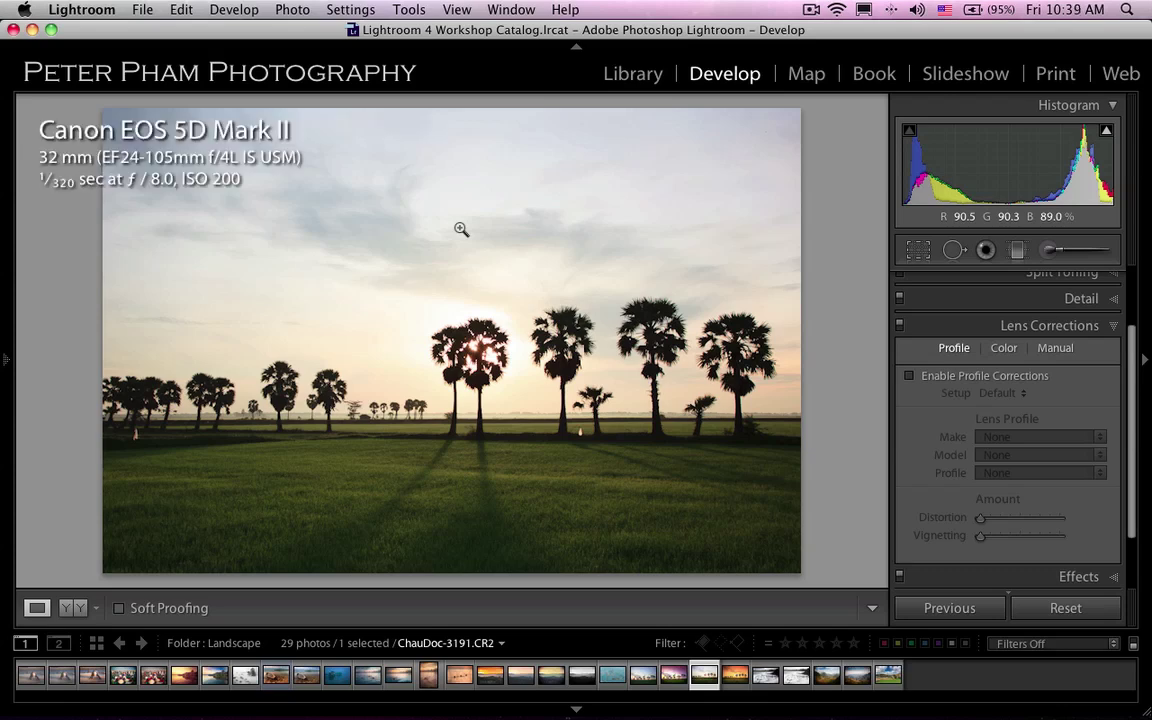
key(i)
key(i)
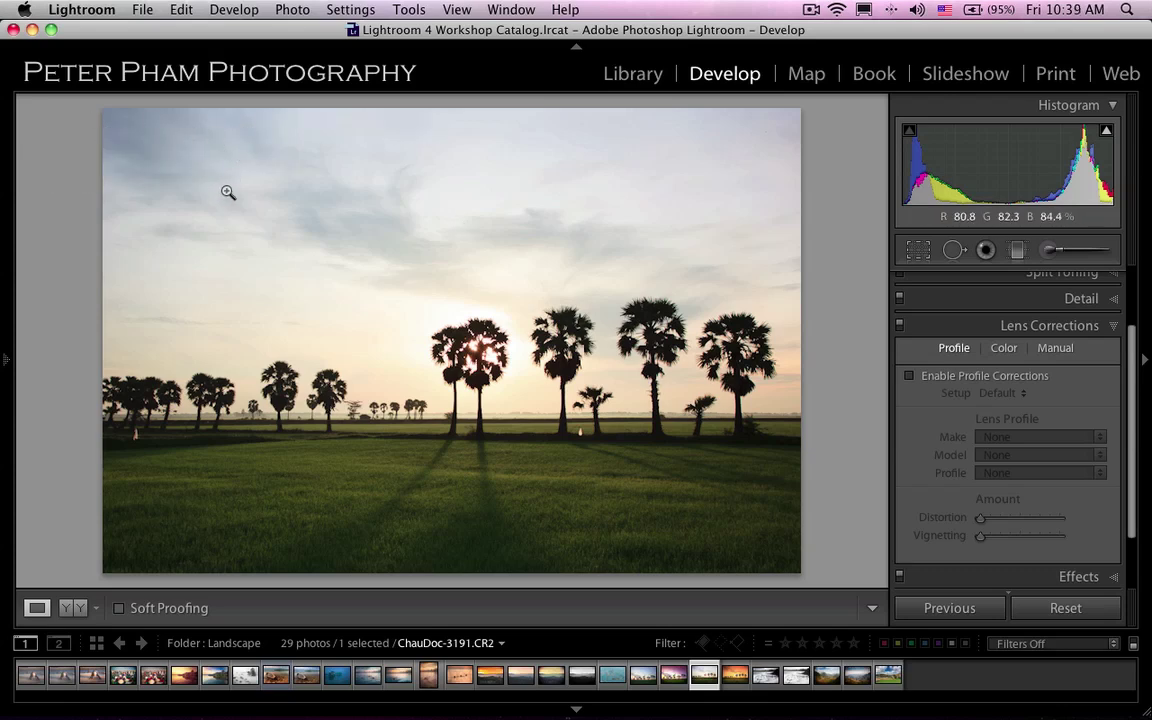
key(i)
key(i)
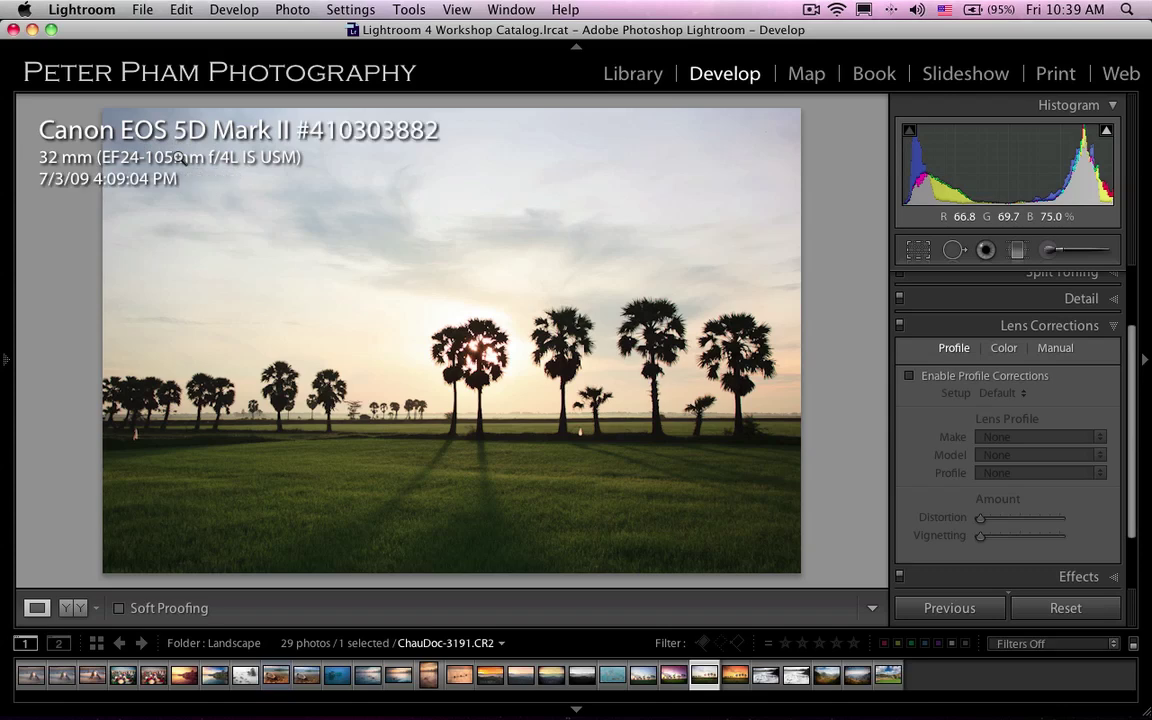
key(i)
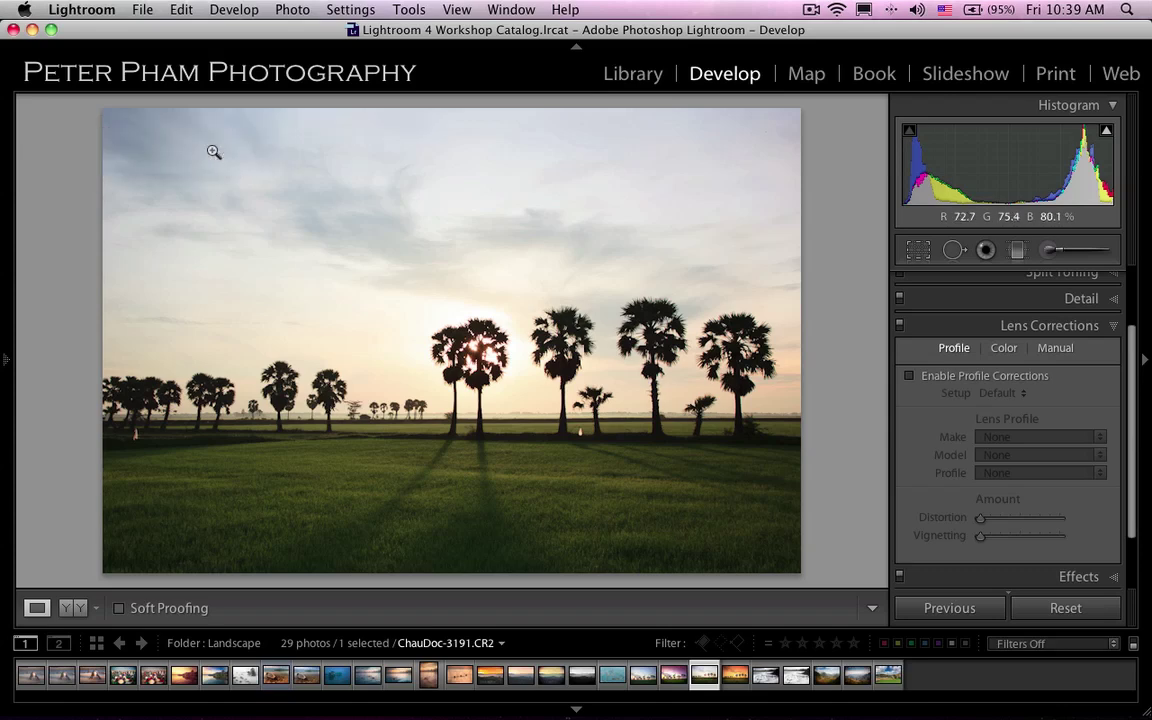
key(i)
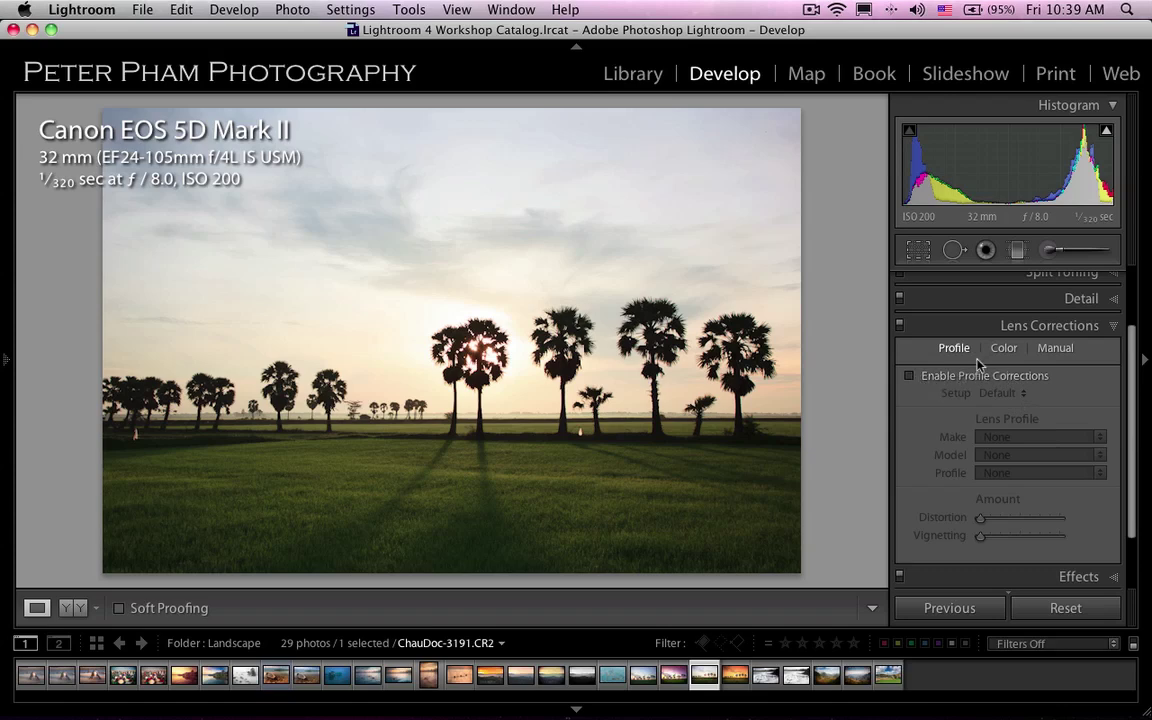
Enable lens profile corrections using the Canon EF 24-105mm f/4L IS USM model.
click(909, 377)
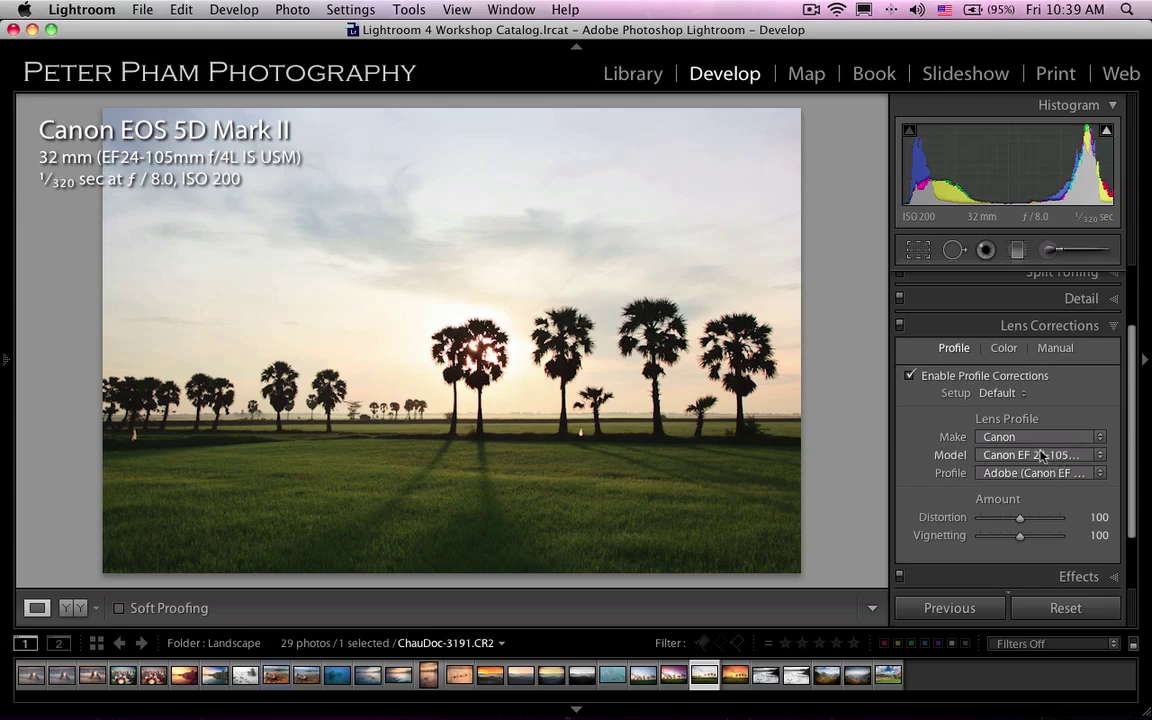
click(1100, 458)
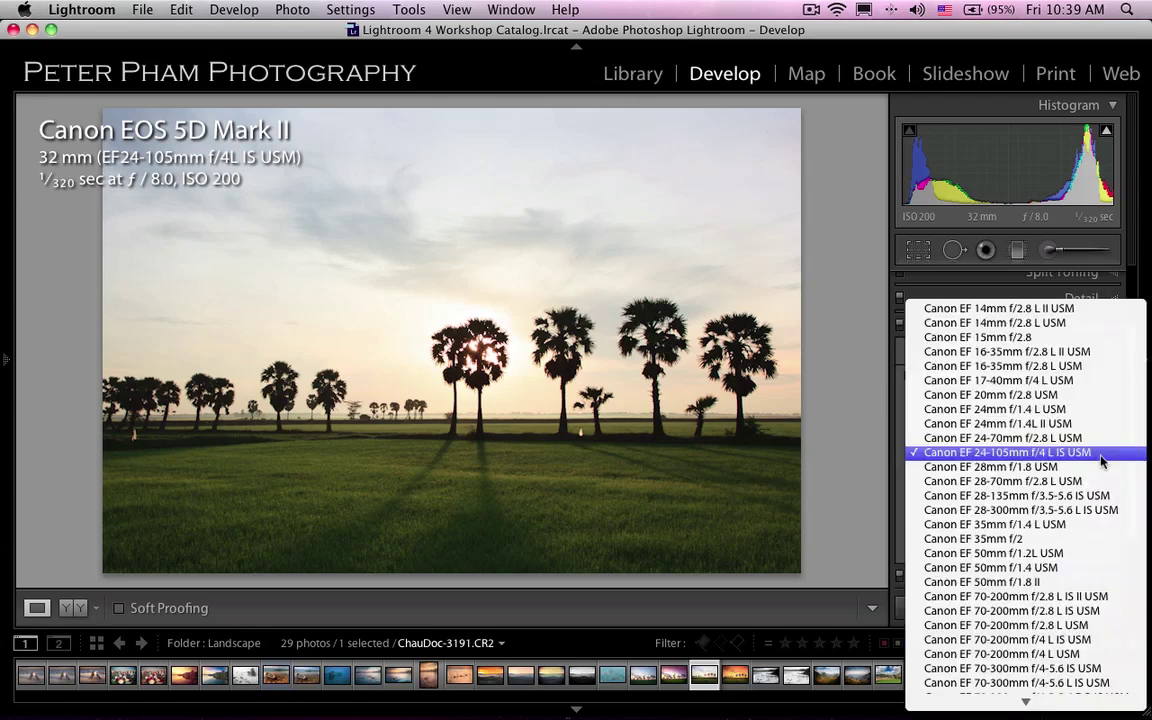
click(1020, 457)
click(985, 459)
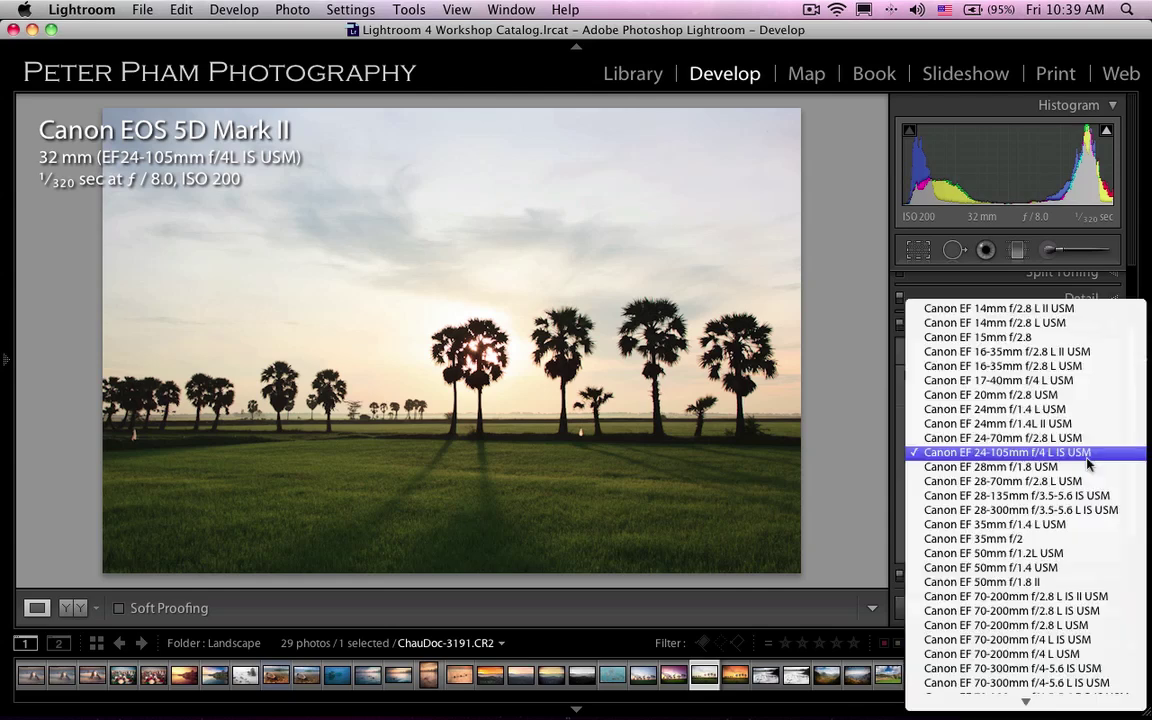
click(985, 459)
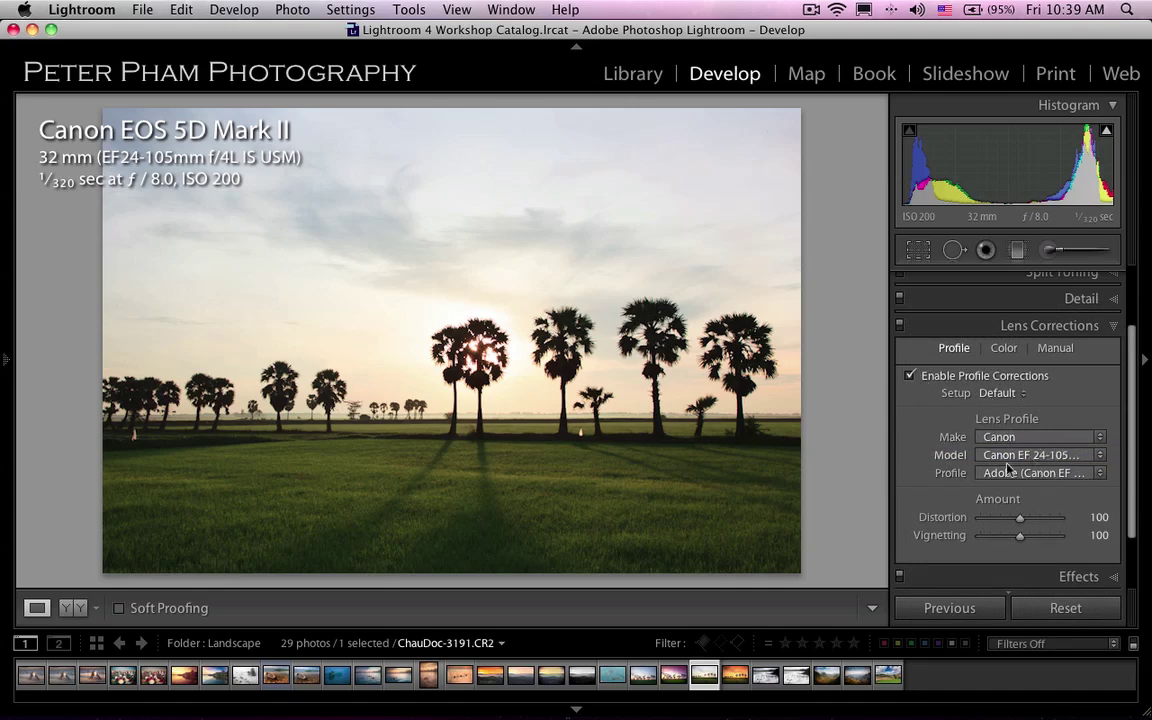
click(910, 377)
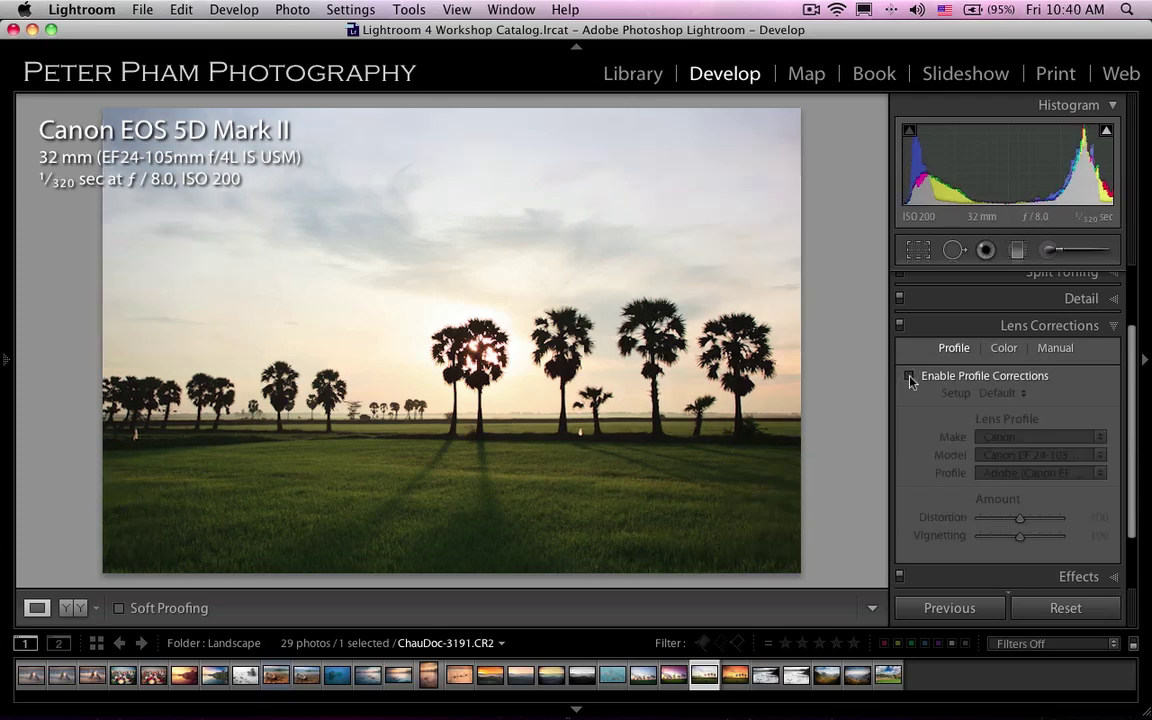
click(910, 377)
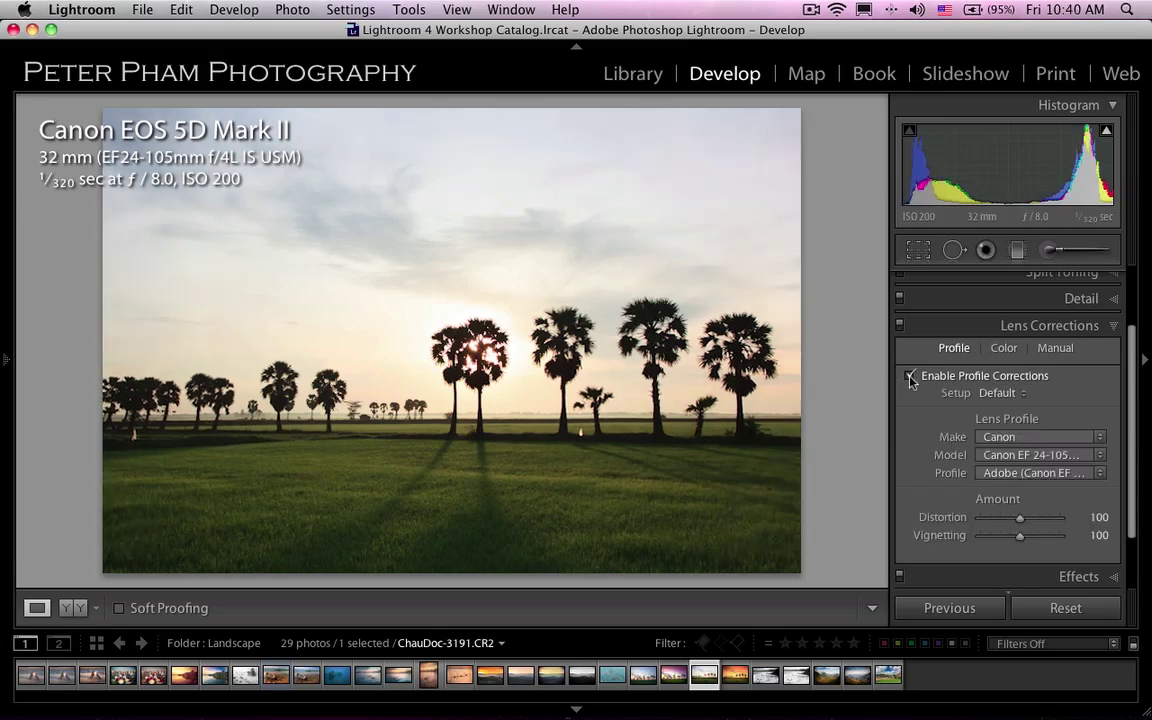
Hide the info overlay, compare with and without profile corrections, leave them on, collapse the panel.
key(i)
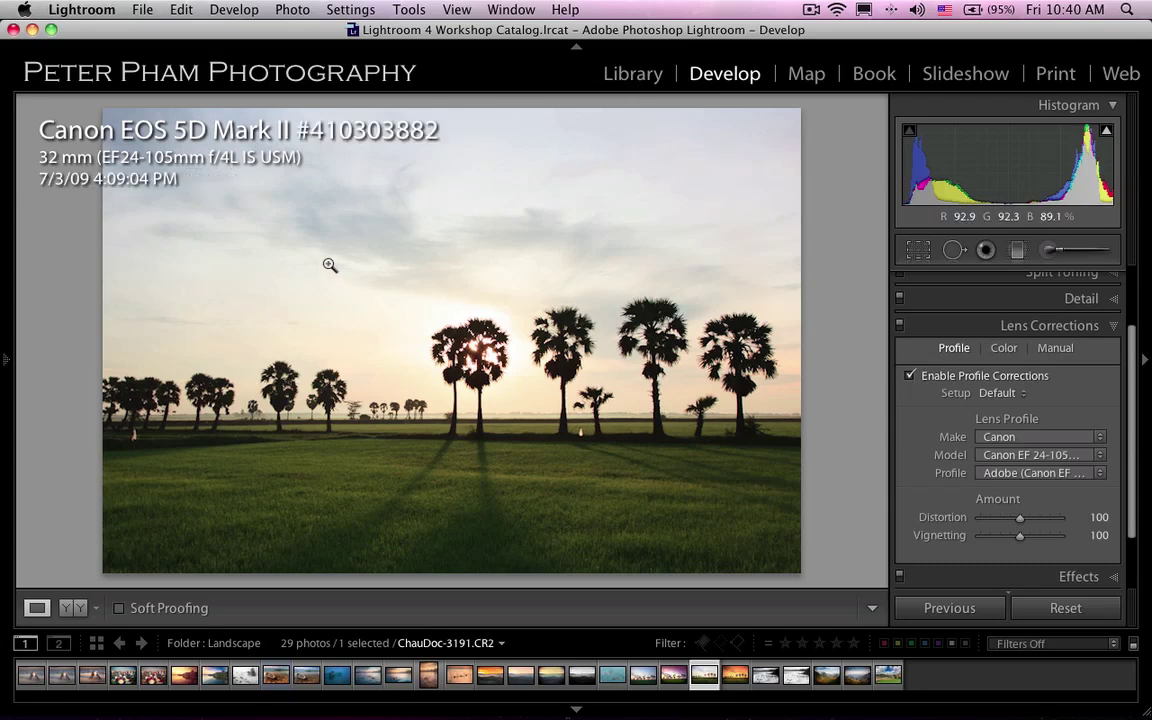
key(i)
click(910, 377)
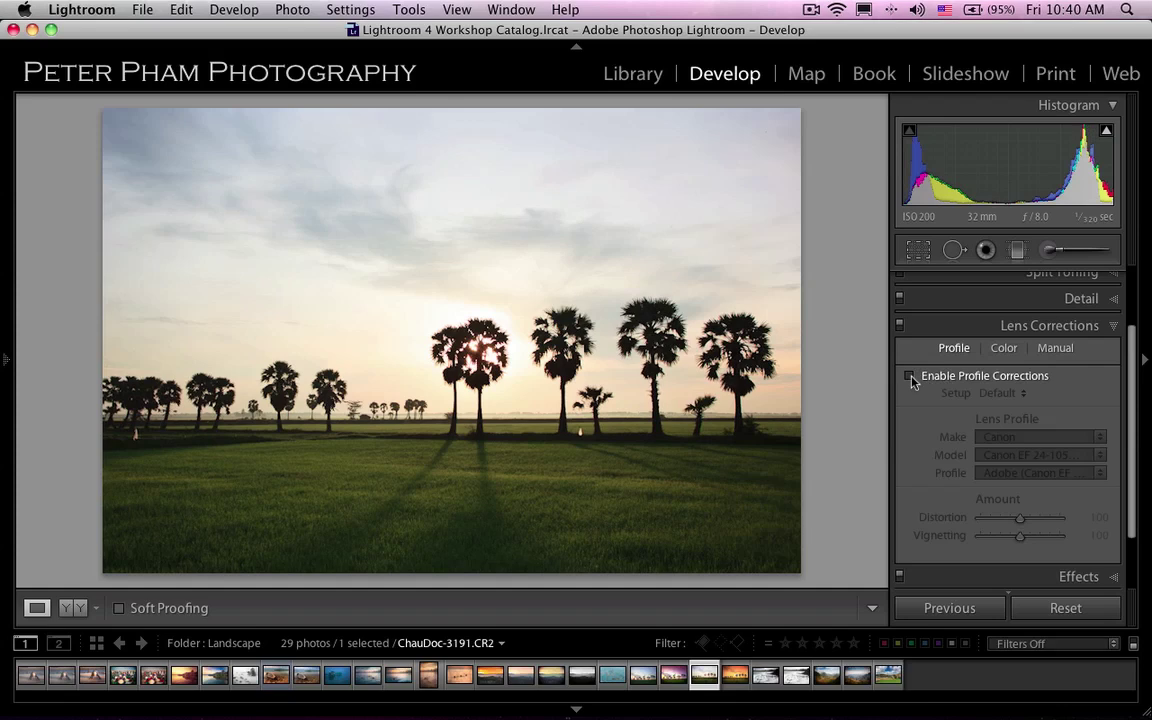
click(910, 377)
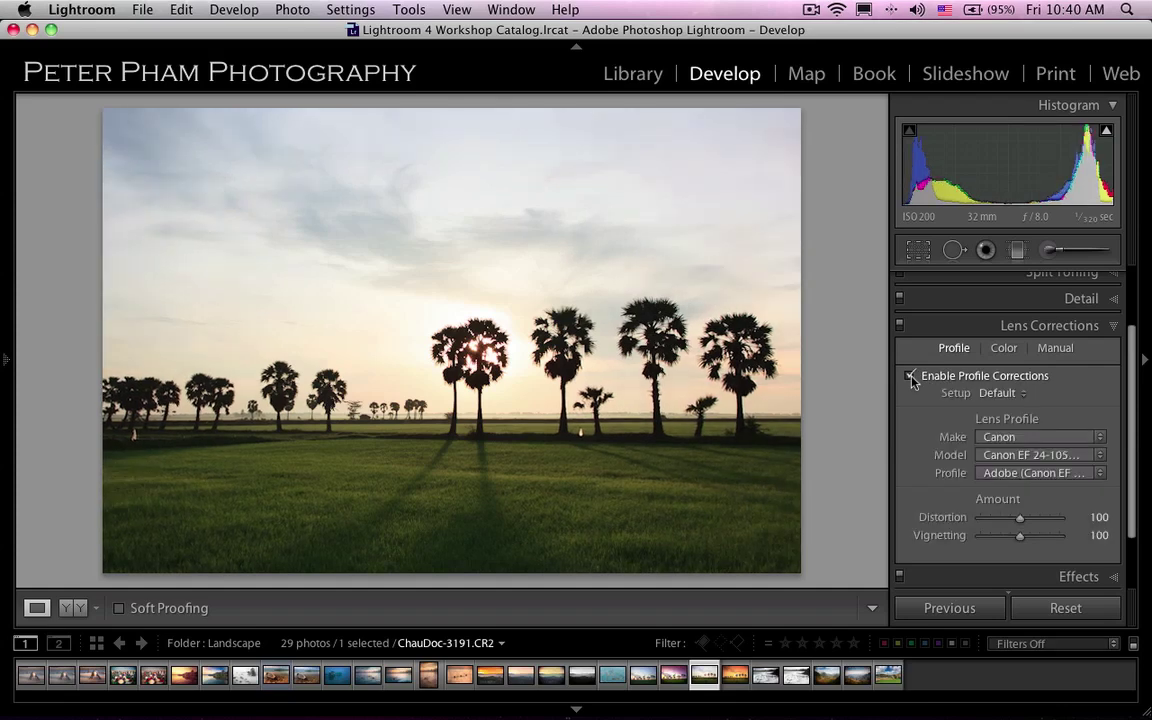
click(910, 377)
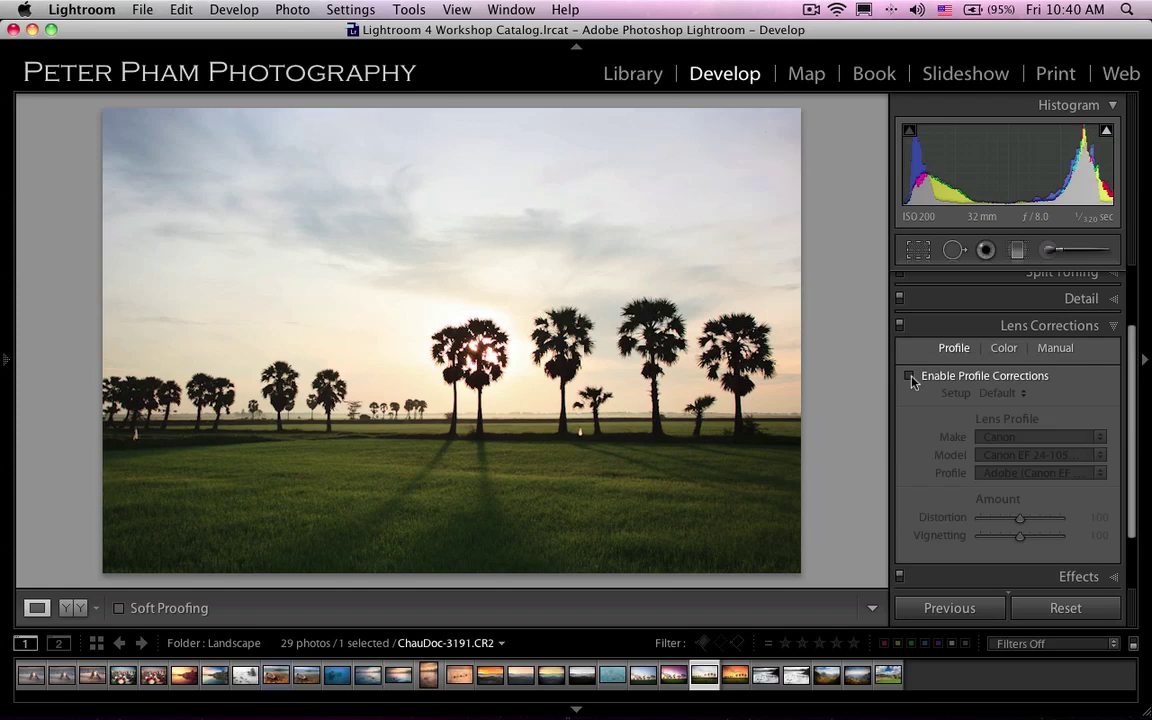
click(910, 377)
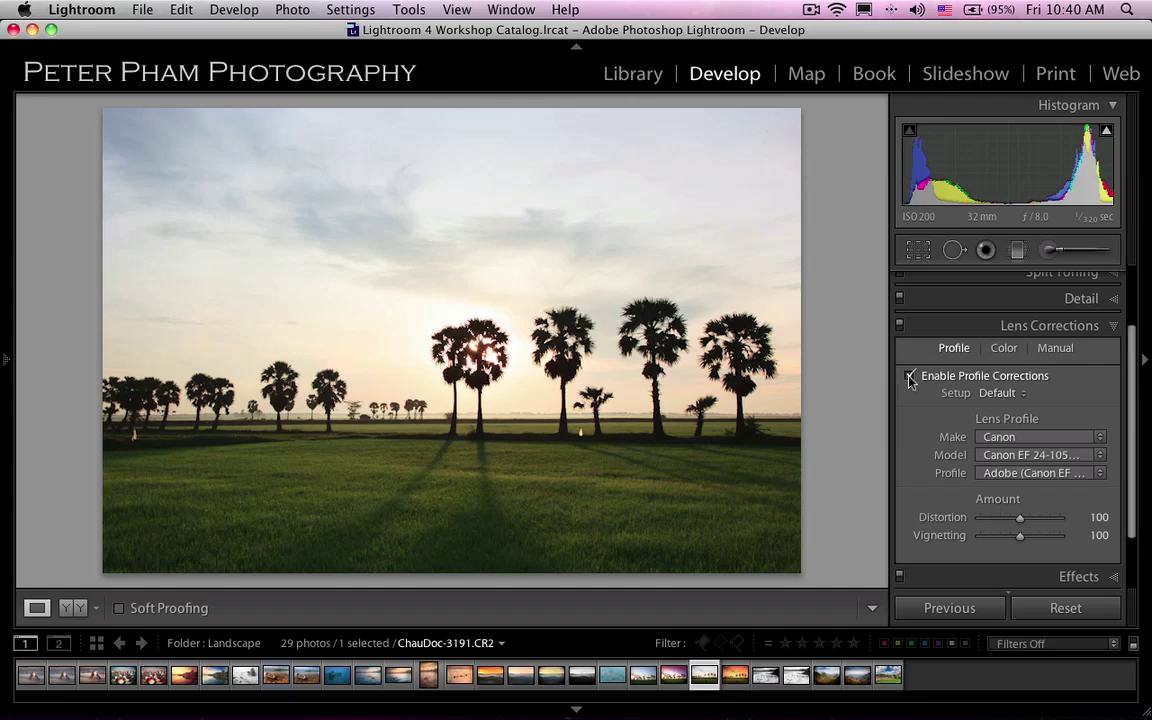
click(909, 377)
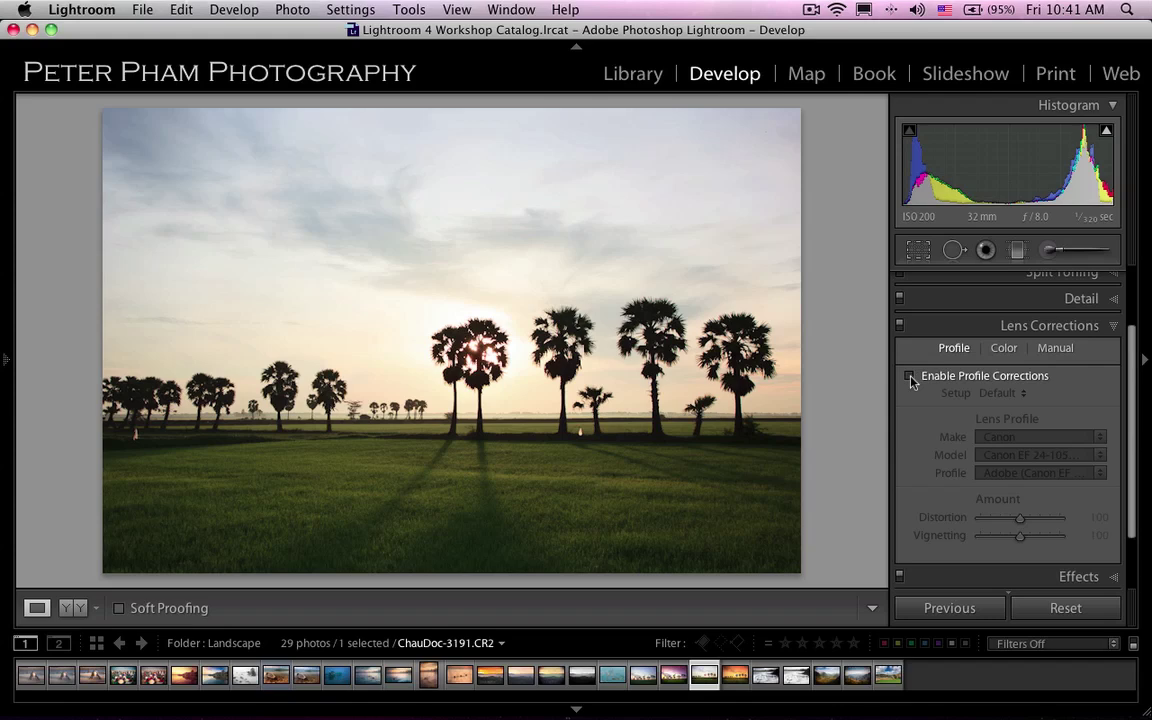
click(910, 377)
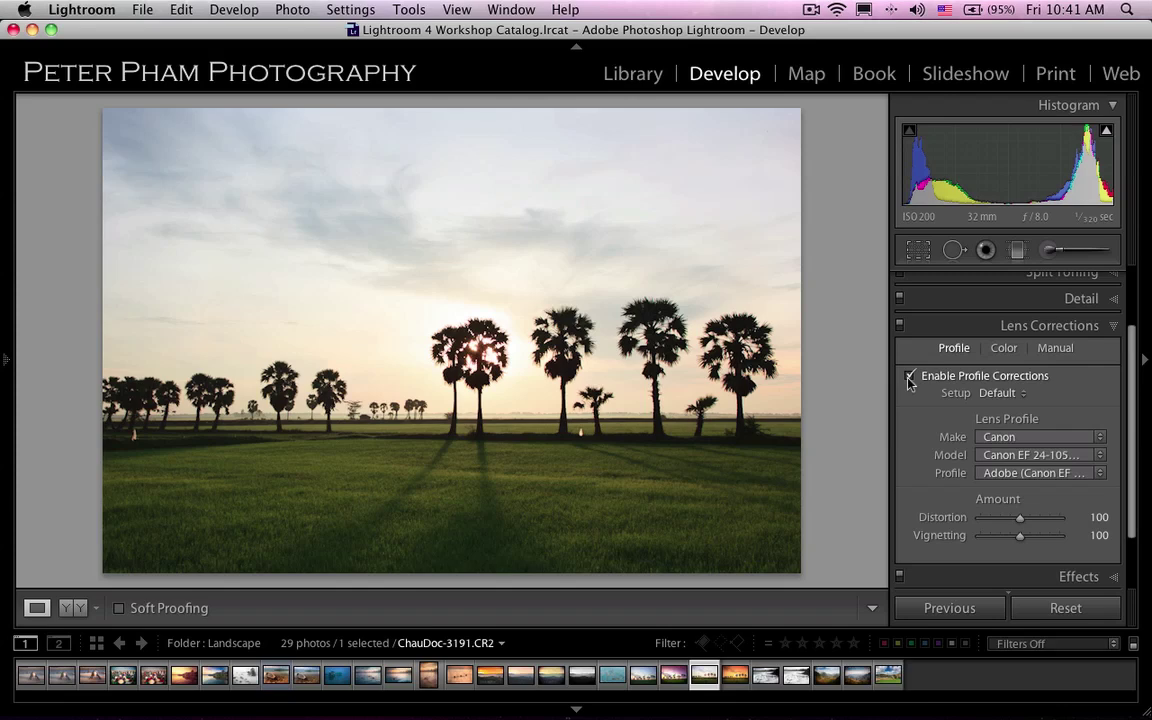
click(1113, 327)
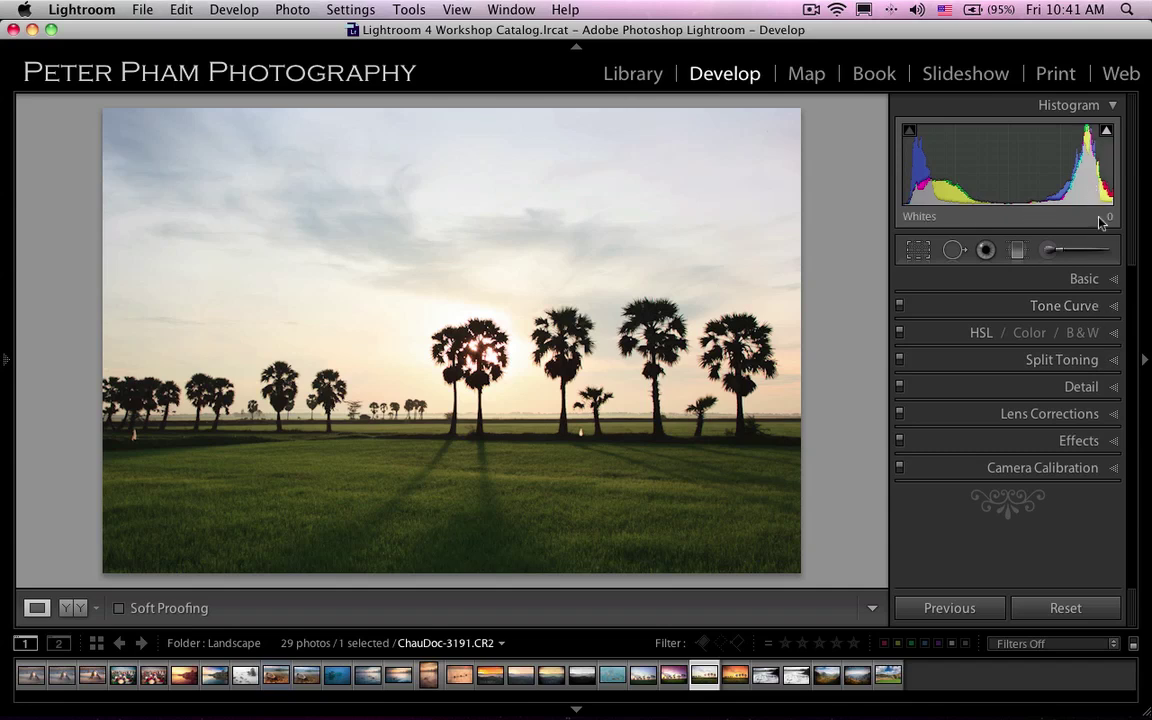
Expand the Basic adjustments and toggle the Histogram off and back on twice.
click(1113, 284)
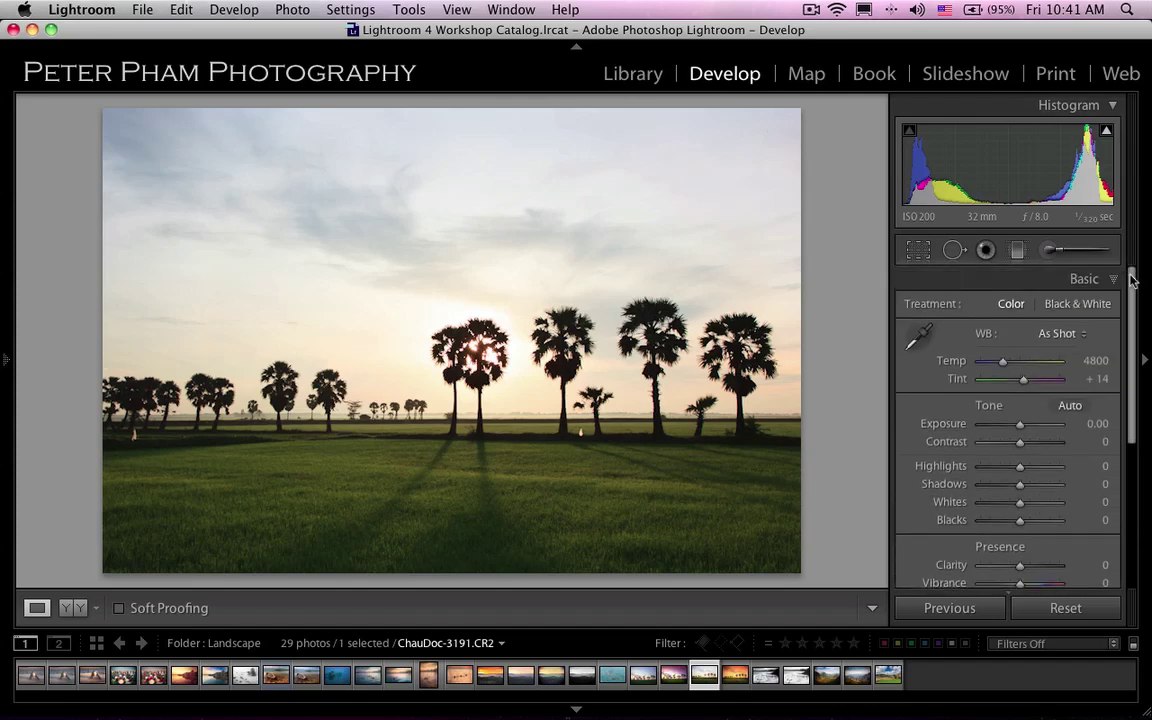
mouse_move(918, 178)
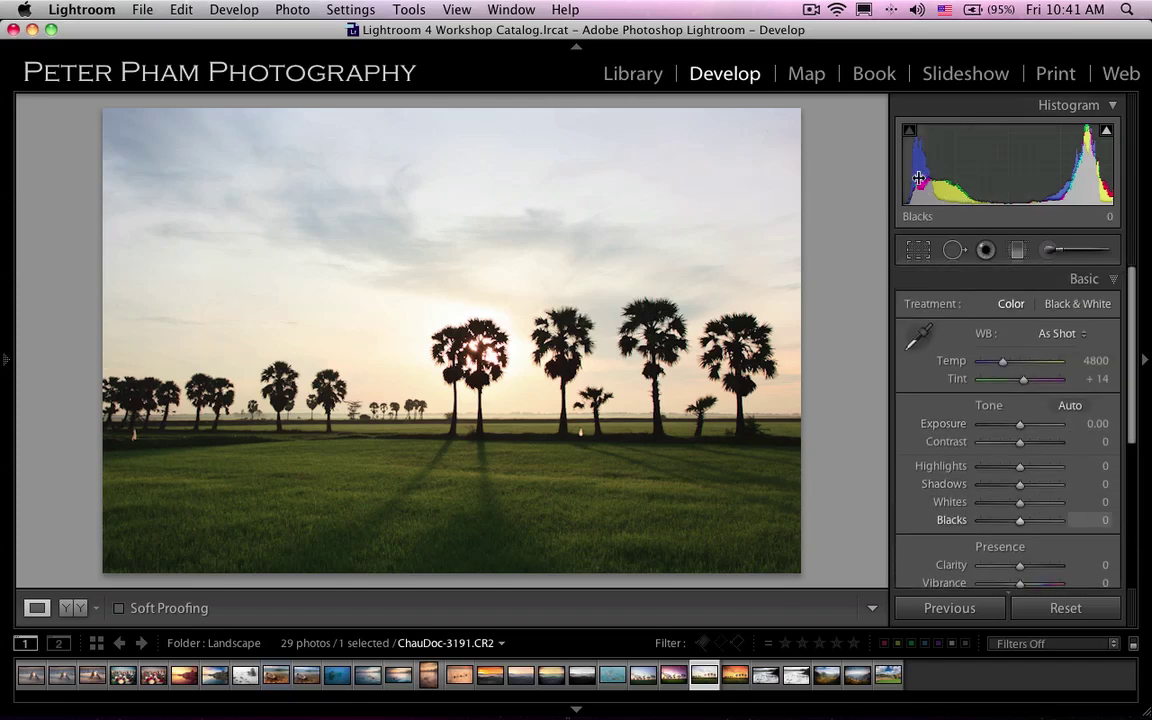
click(1113, 105)
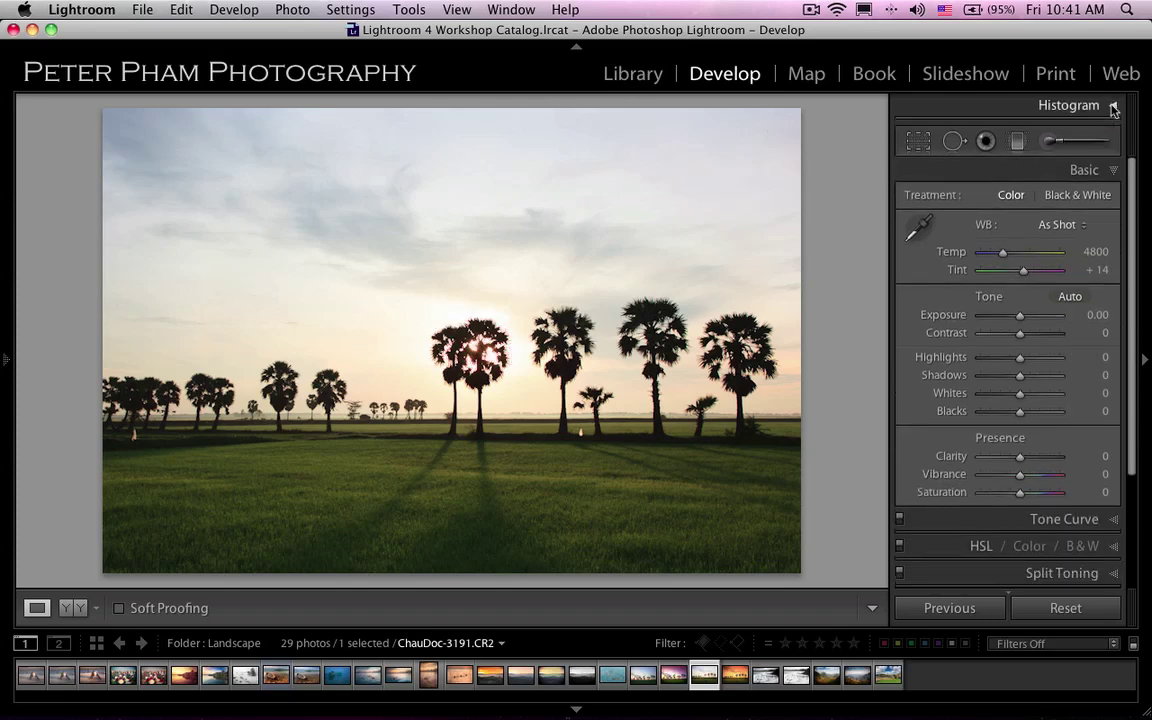
click(1113, 106)
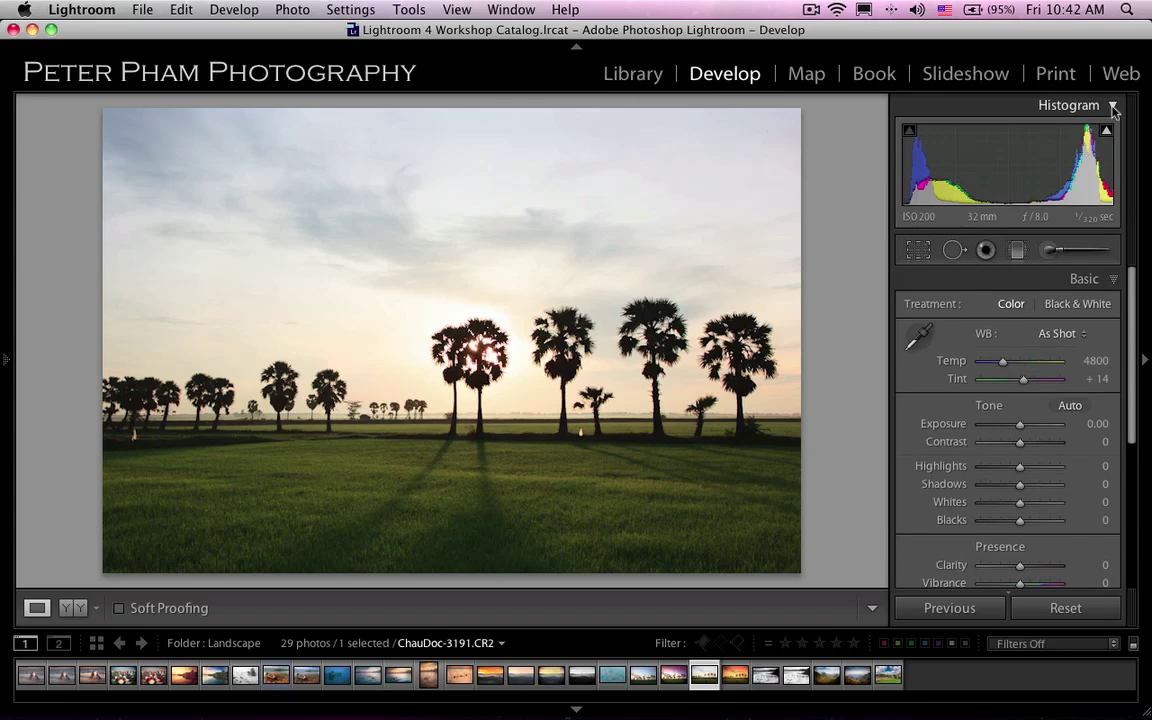
click(1113, 106)
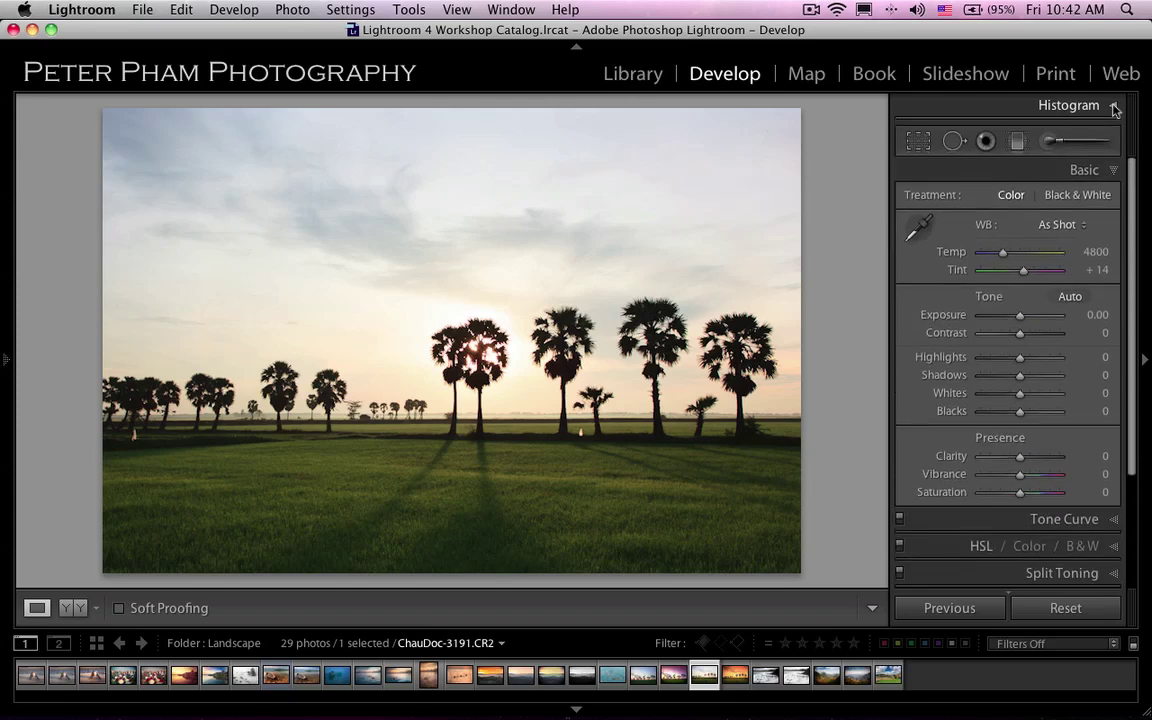
click(1113, 106)
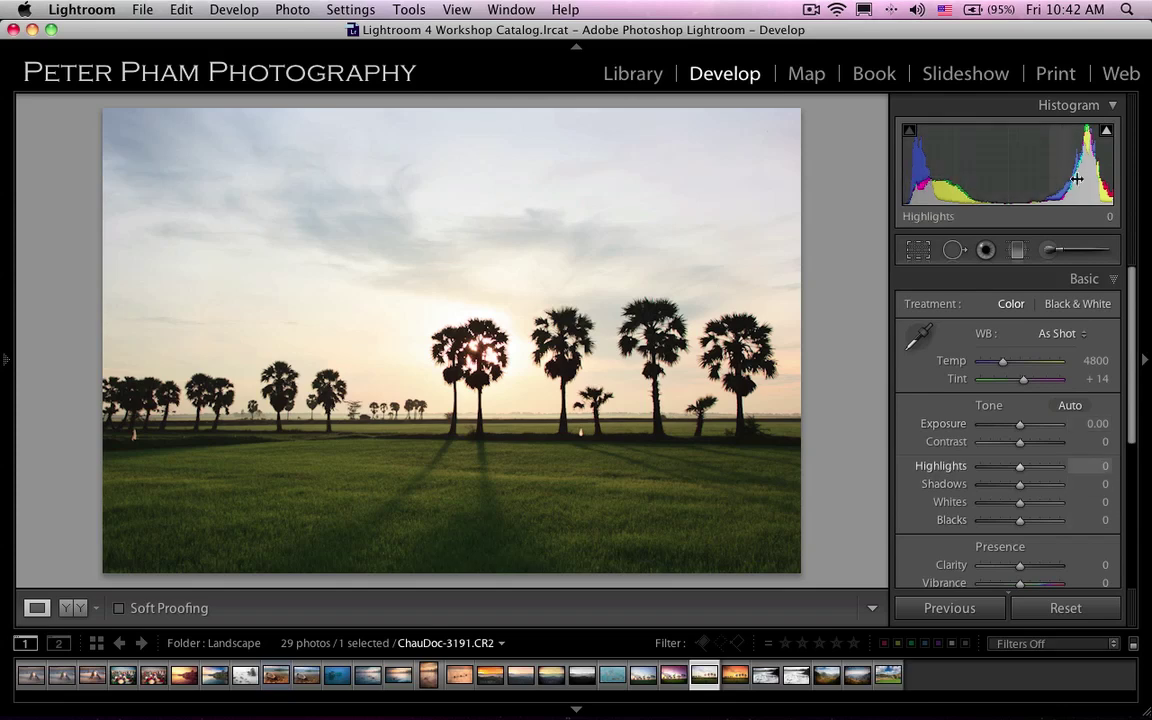
Turn on highlight and shadow clipping warnings, then test Exposure, reset to 0.00, and raise to +1.95.
click(1107, 133)
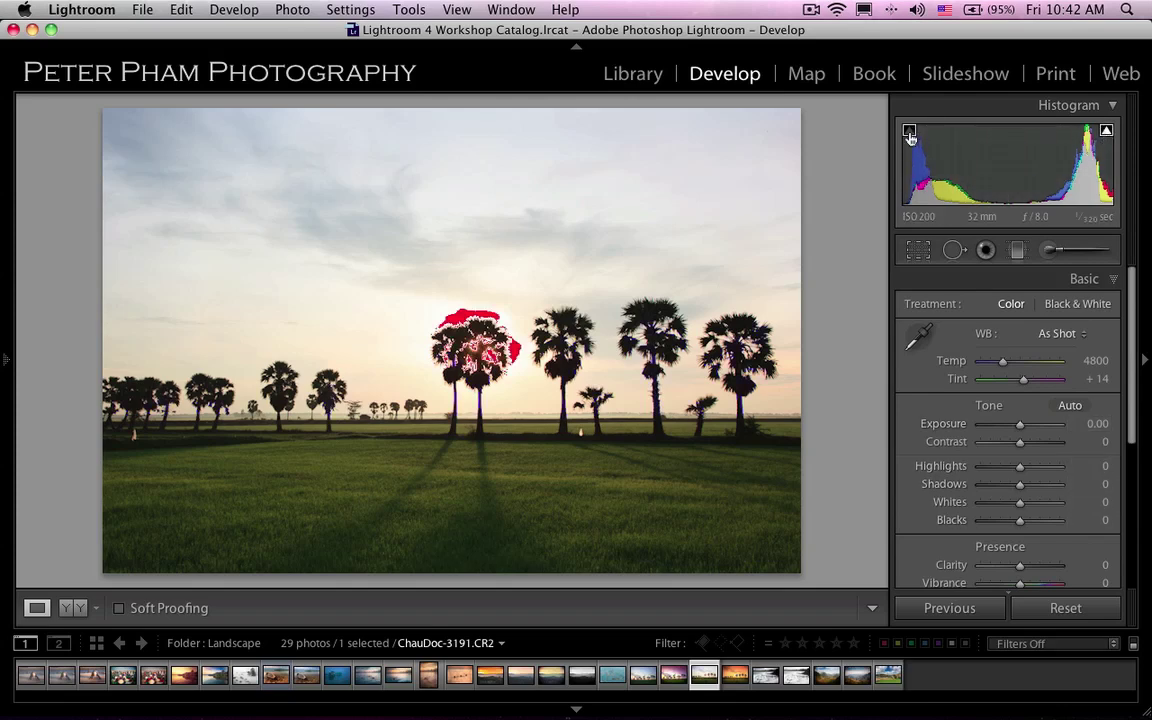
click(909, 134)
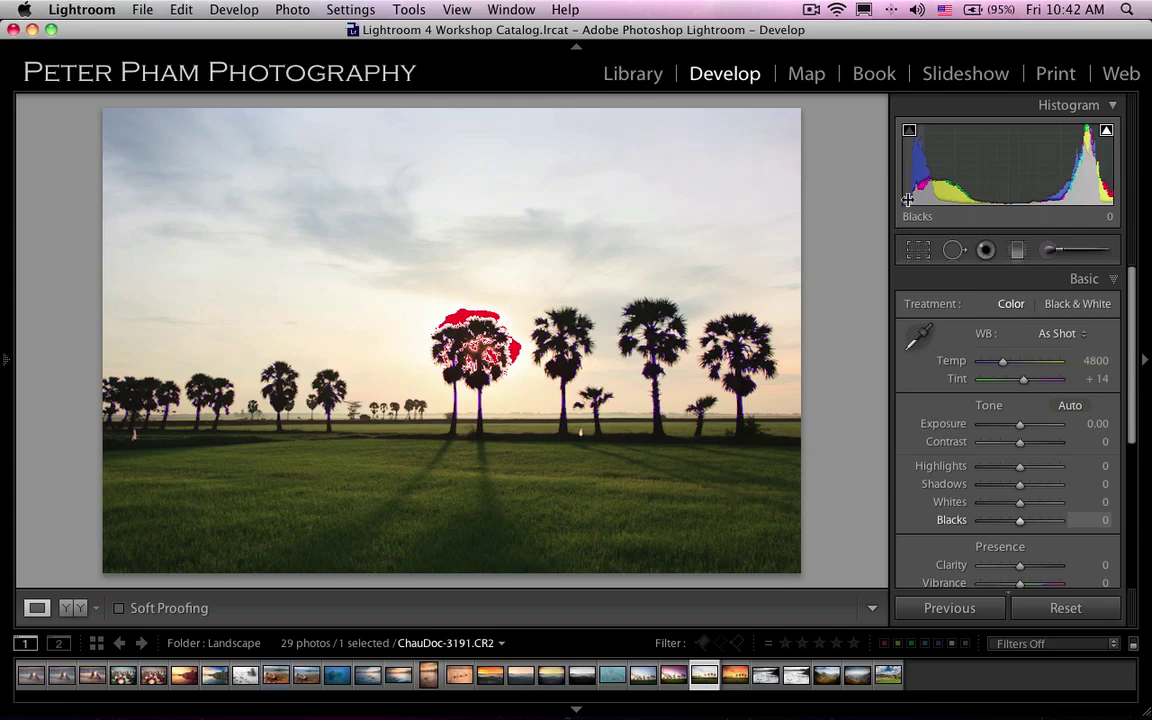
drag(1018, 426, 1003, 430)
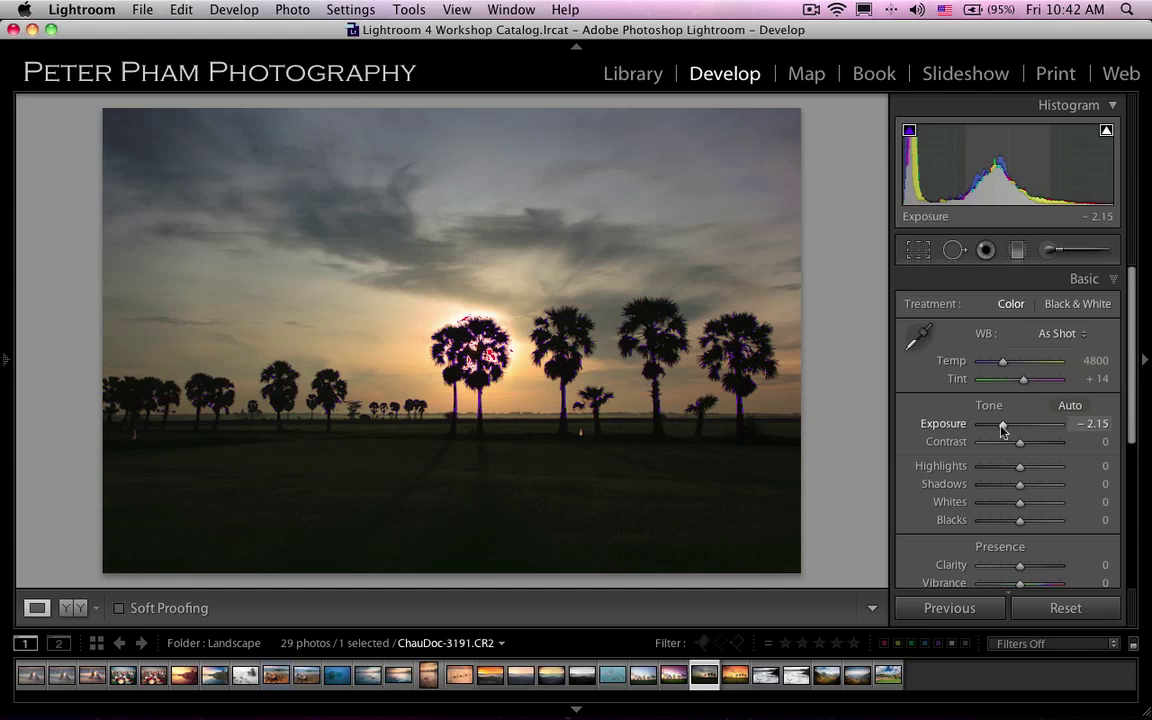
drag(1003, 430, 1021, 430)
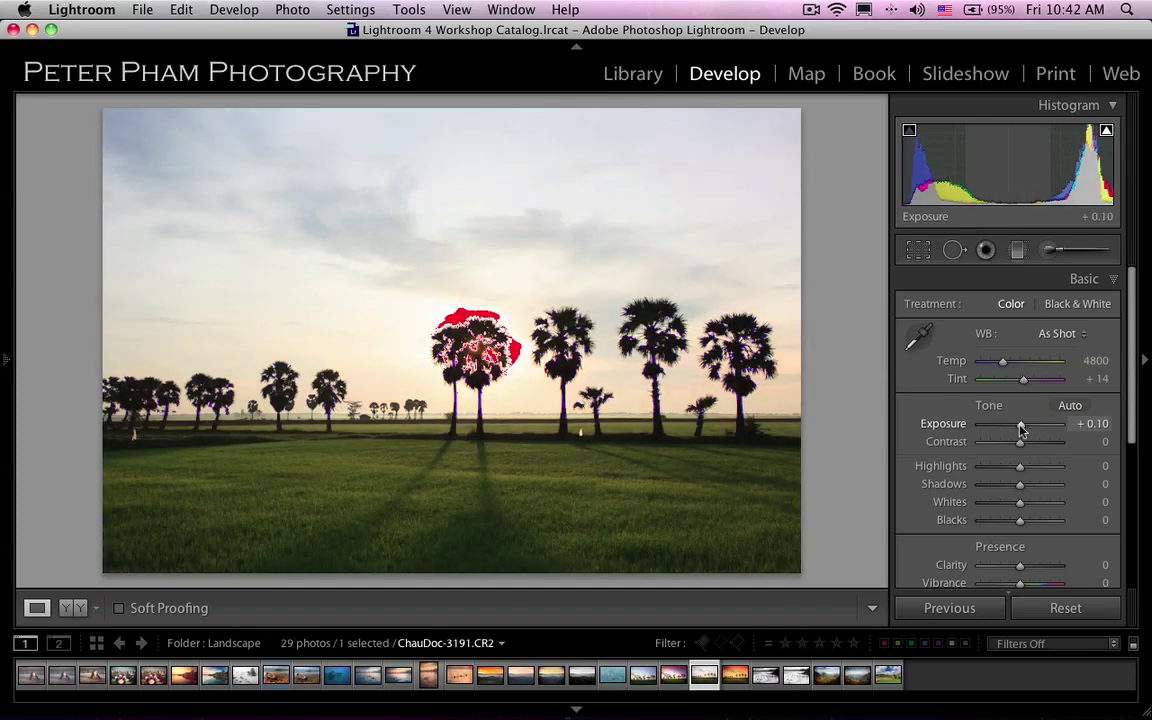
double_click(1021, 425)
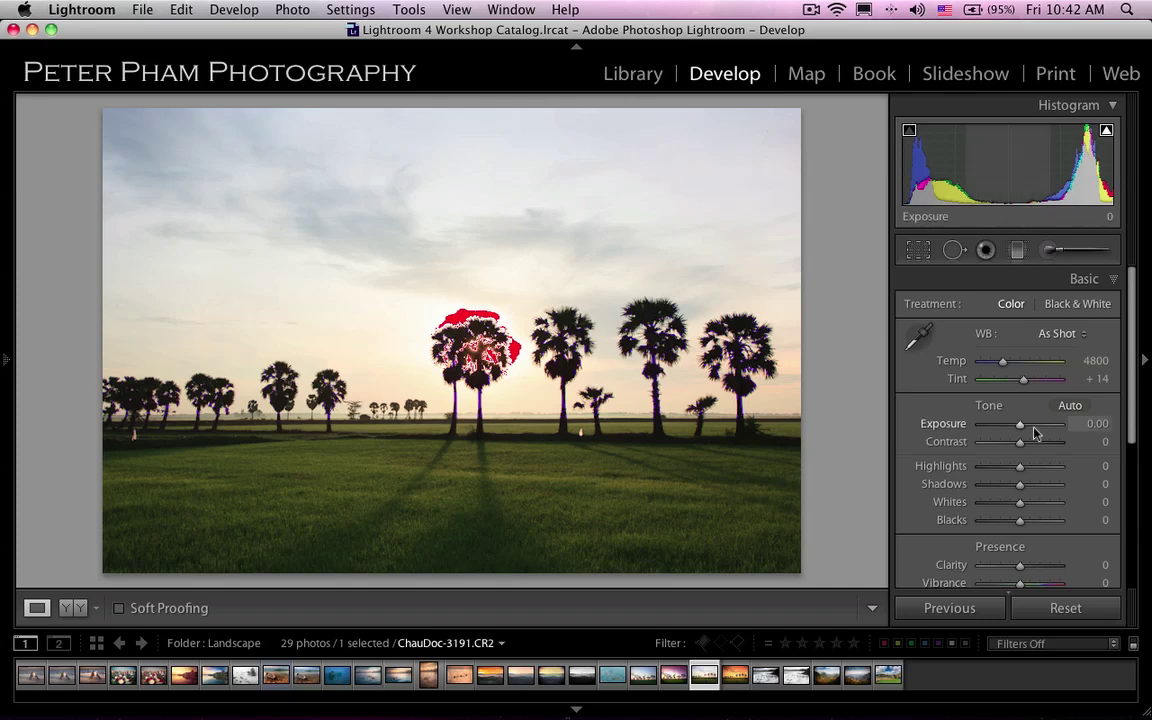
drag(1020, 428, 1035, 428)
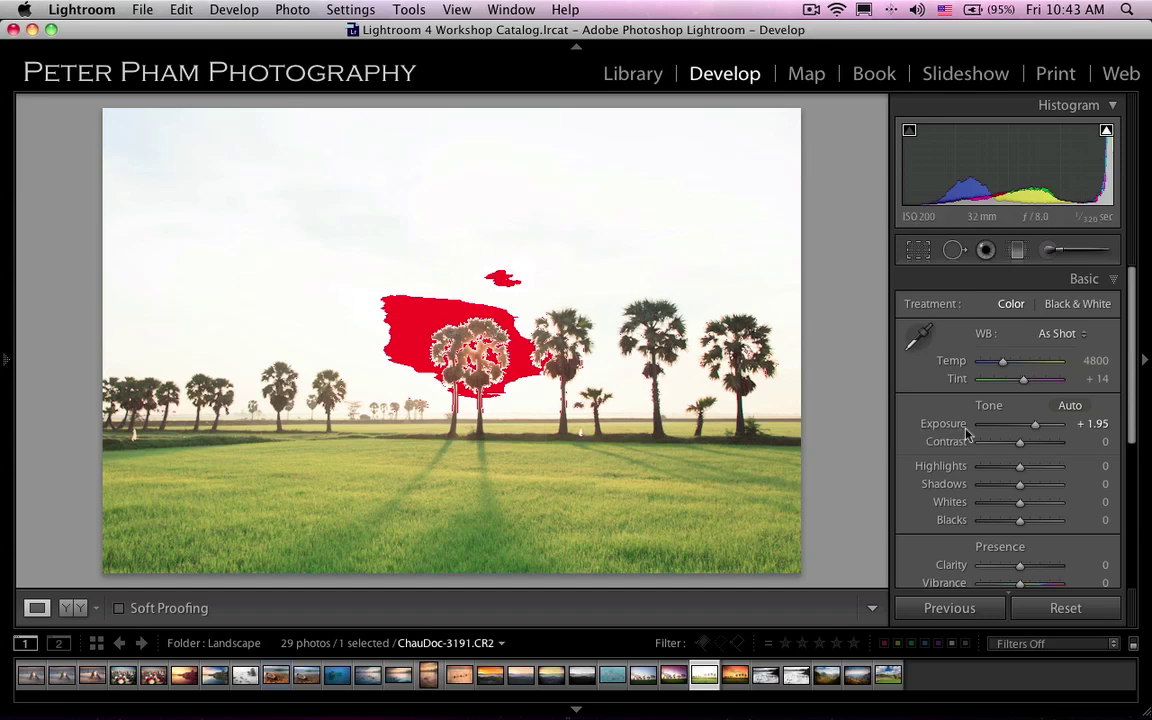
double_click(1036, 428)
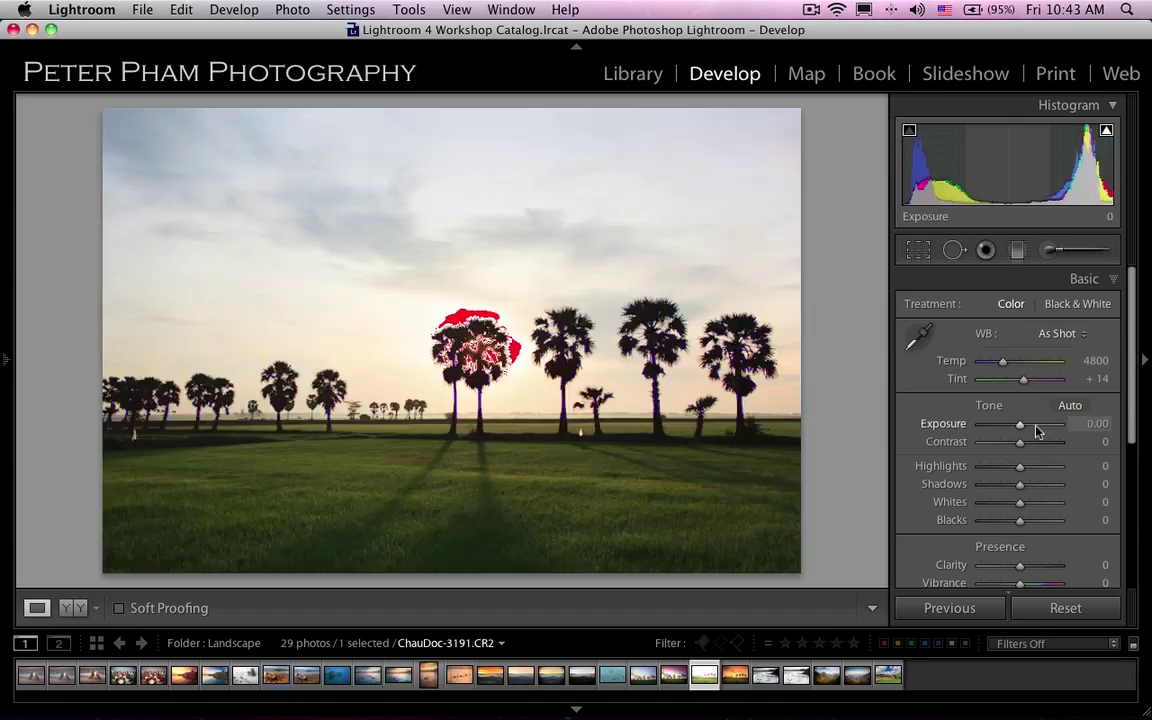
key(ctrl+z)
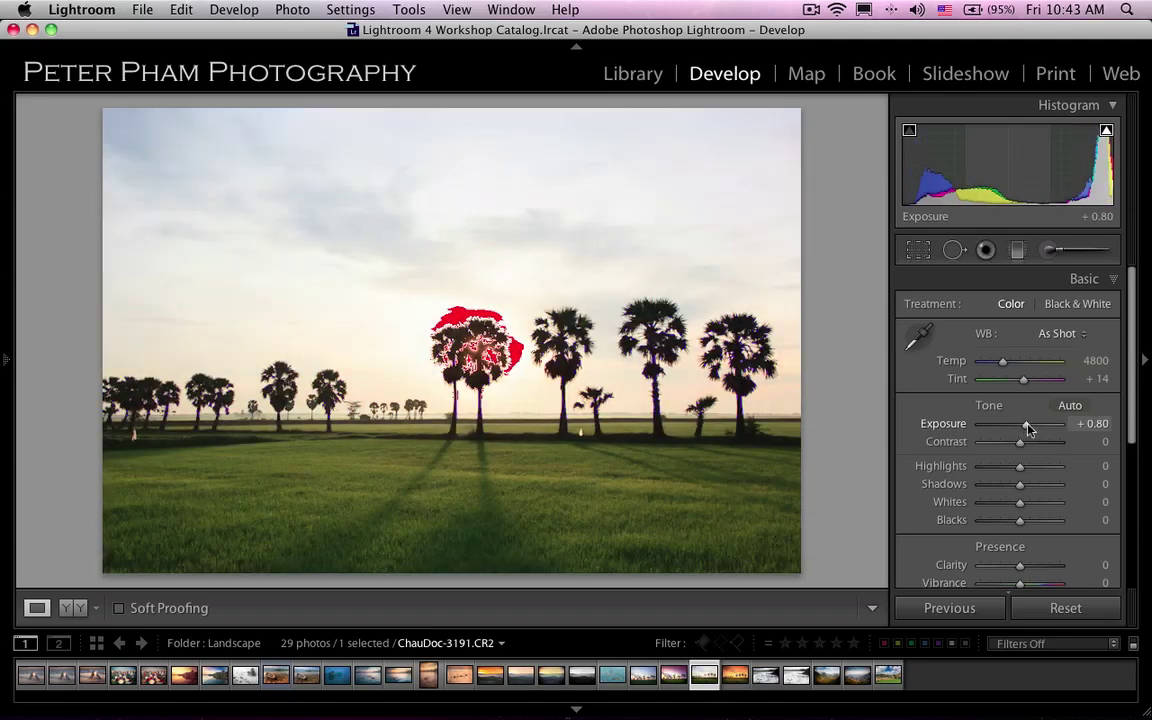
key(ctrl+shift+z)
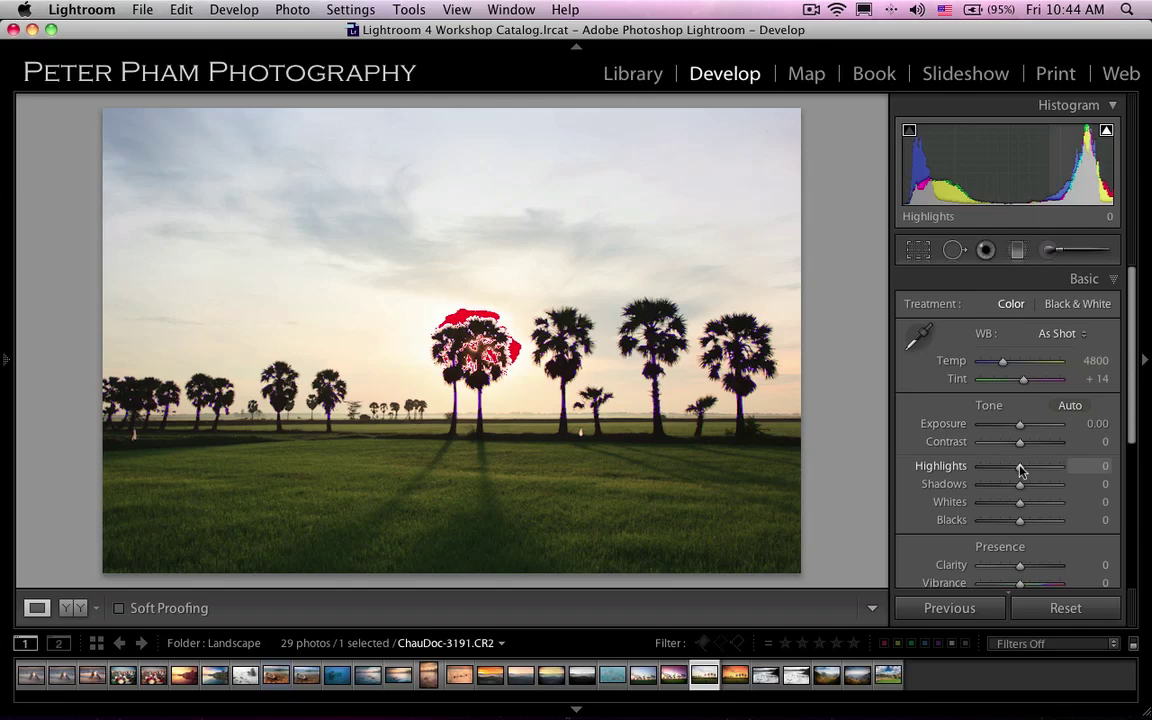
Pull Highlights down to −45, checking the clipping warning until the sun's red overlay disappears.
drag(1020, 466, 1013, 466)
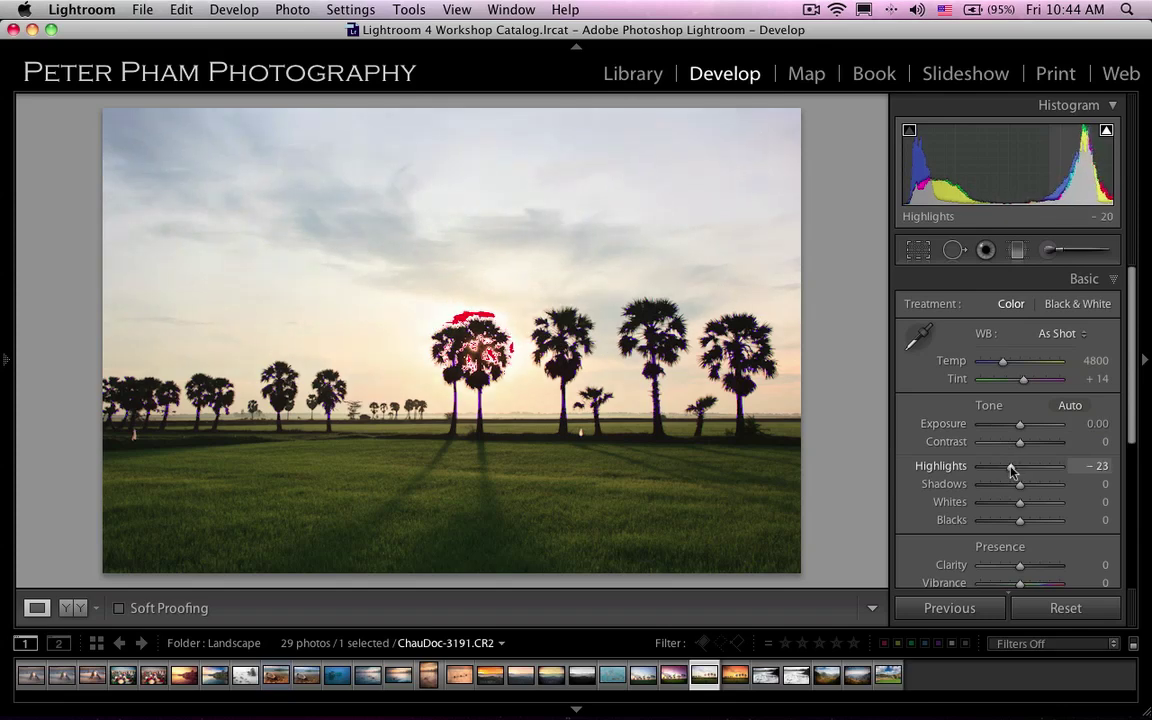
drag(1013, 470, 1001, 472)
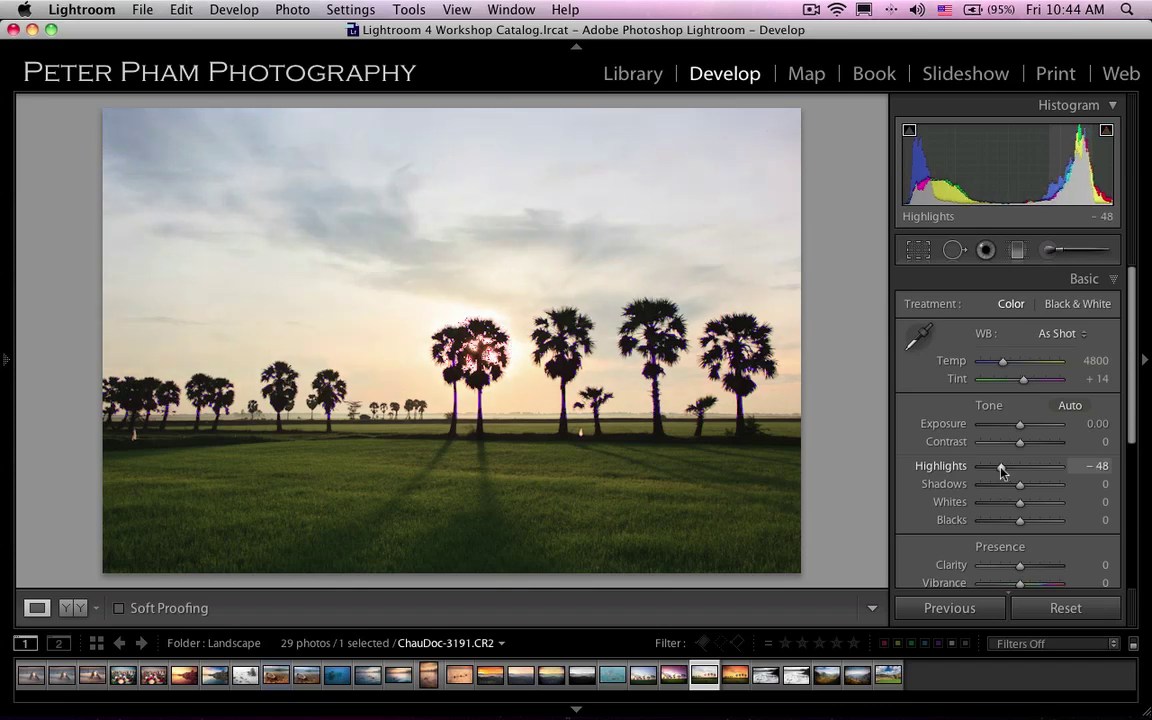
drag(1010, 472, 1003, 473)
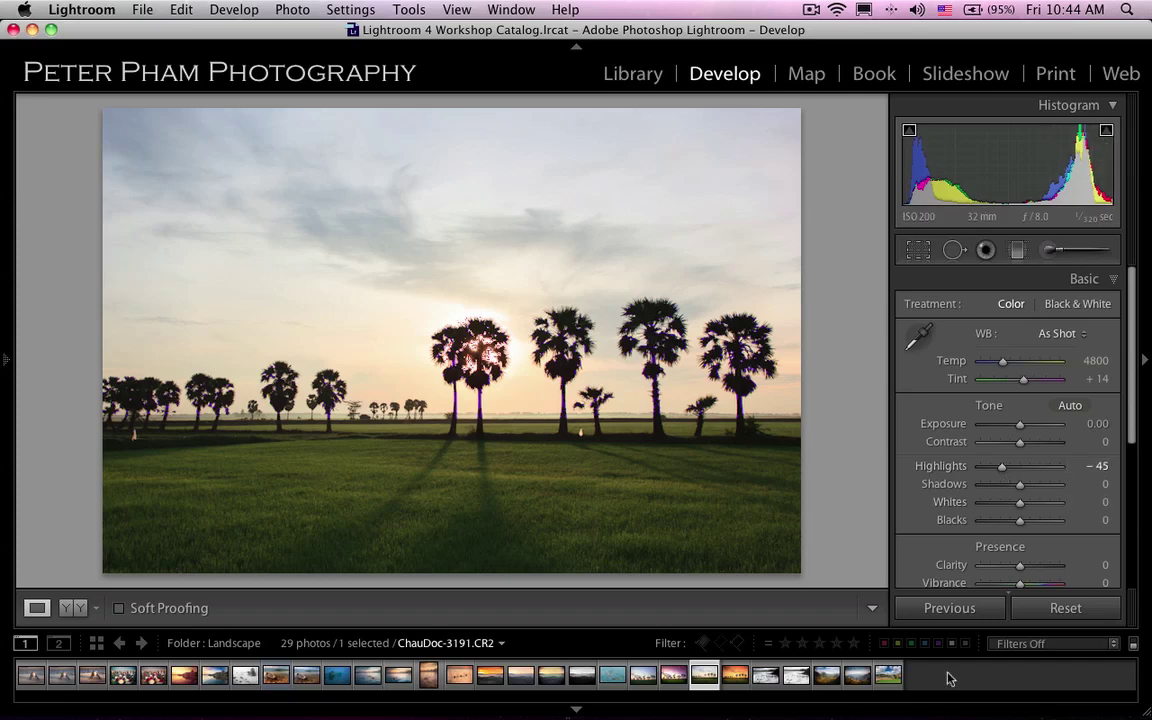
double_click(1003, 469)
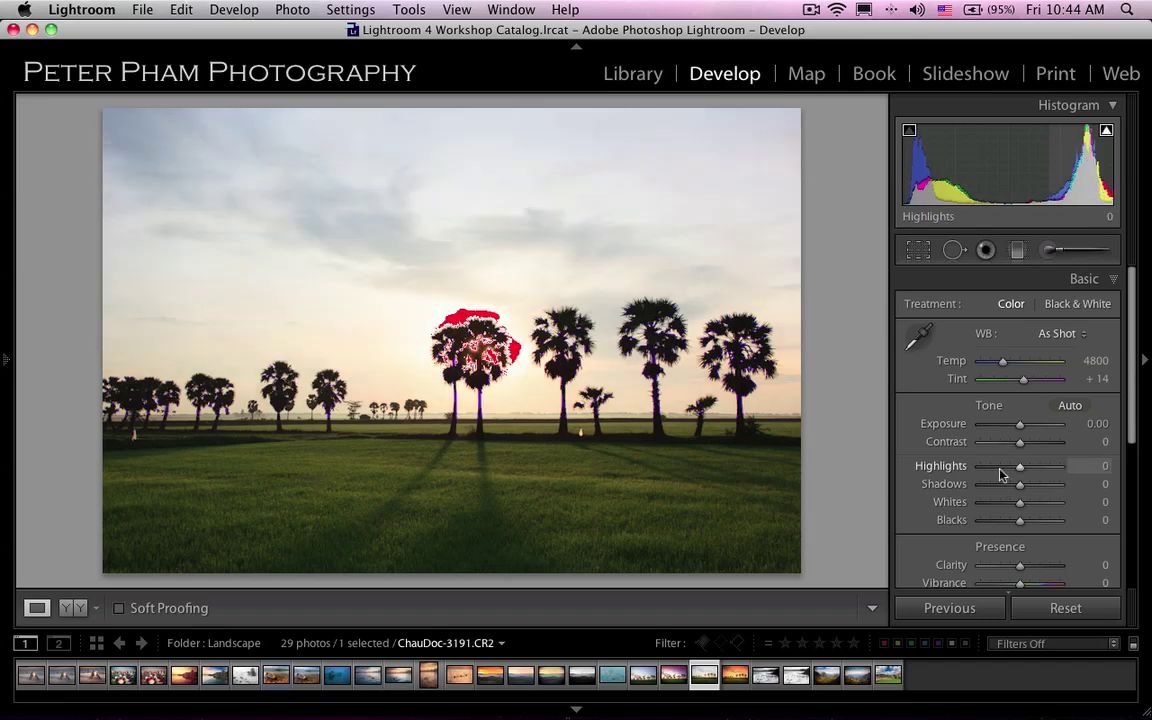
click(1107, 133)
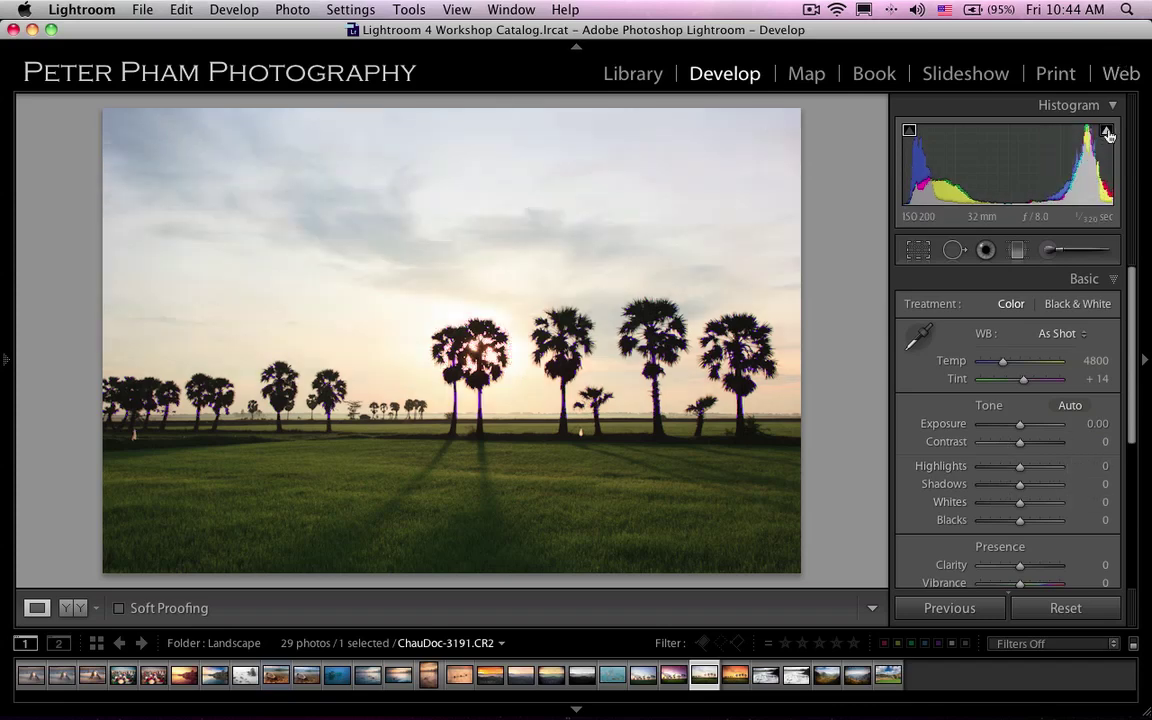
click(1107, 133)
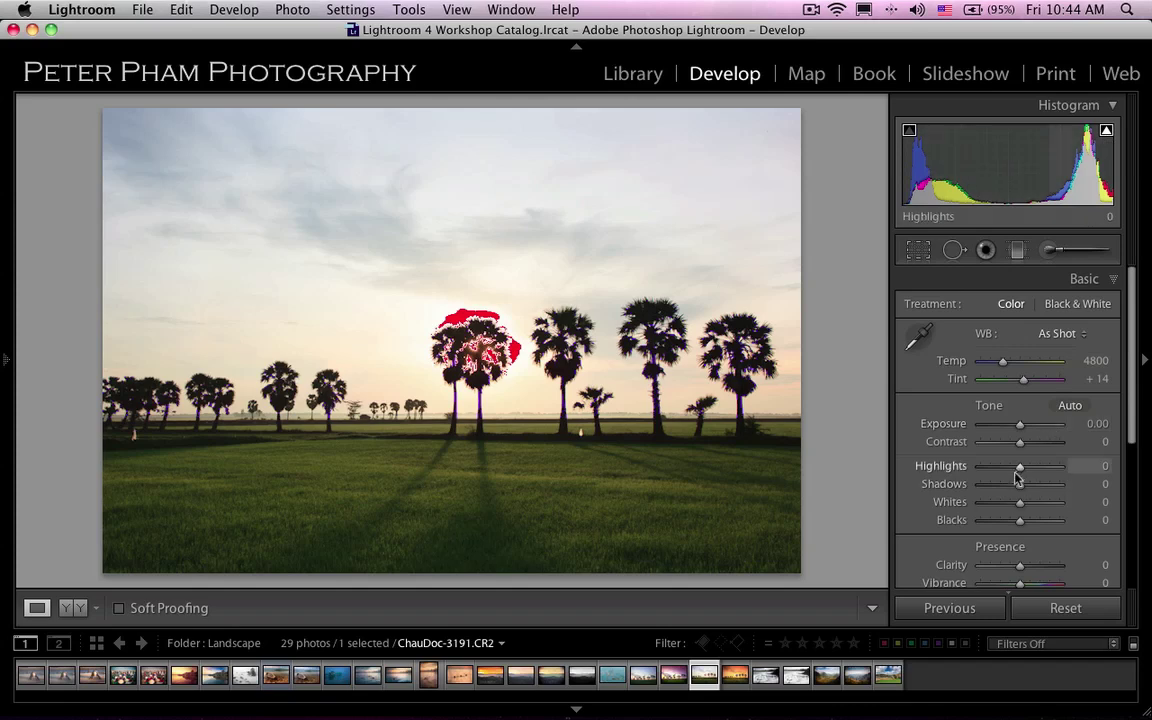
drag(1020, 473, 1002, 474)
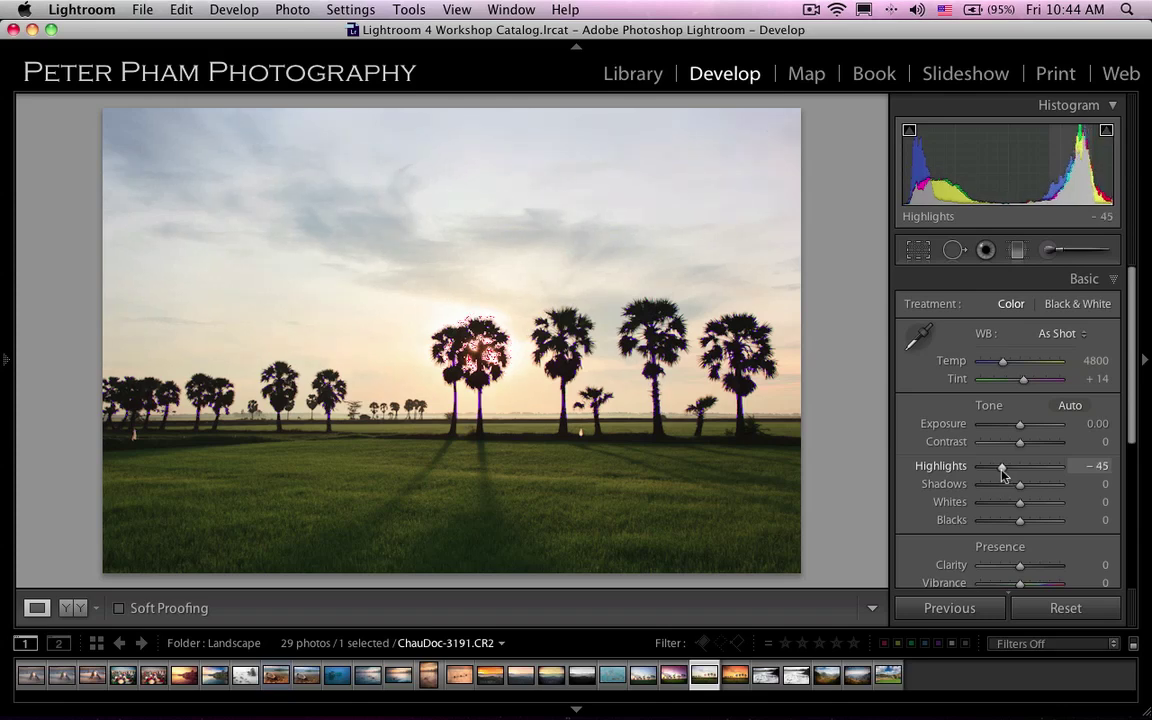